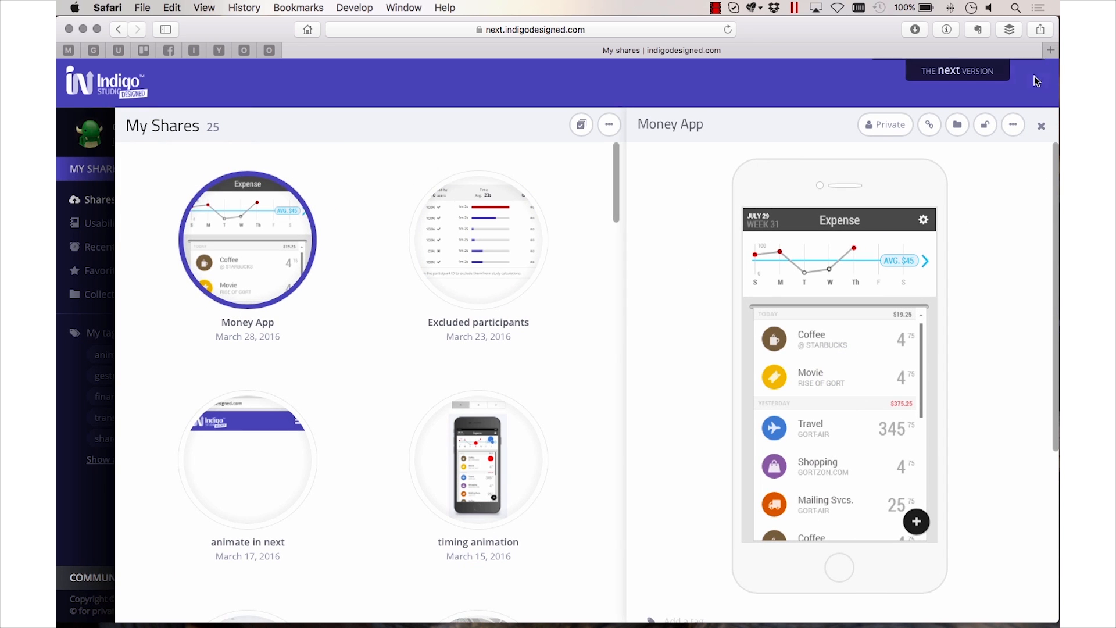
Create a usability study from the Money App share and open it from the list of usability studies
{"action": "left_click", "coordinate": [1012, 124]}
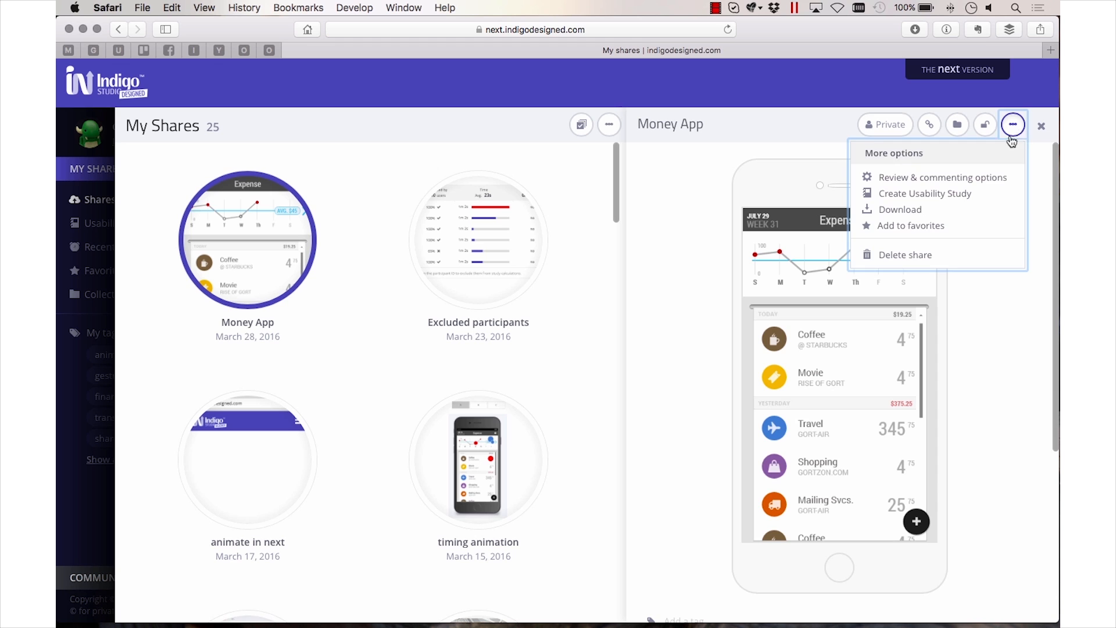
{"action": "left_click", "coordinate": [911, 199]}
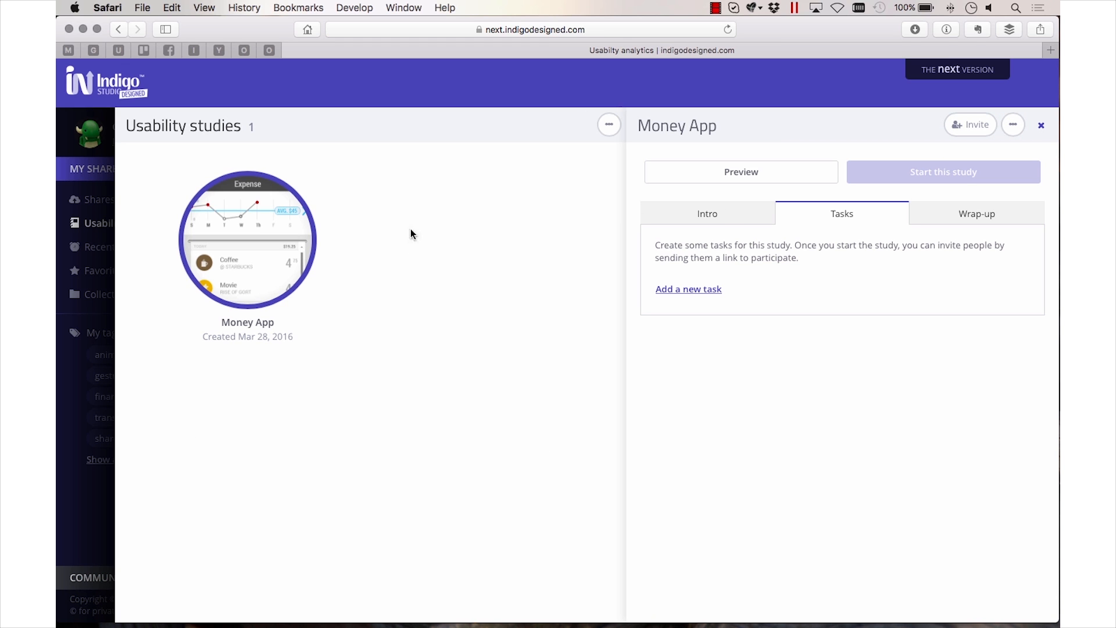
{"action": "left_click", "coordinate": [95, 350]}
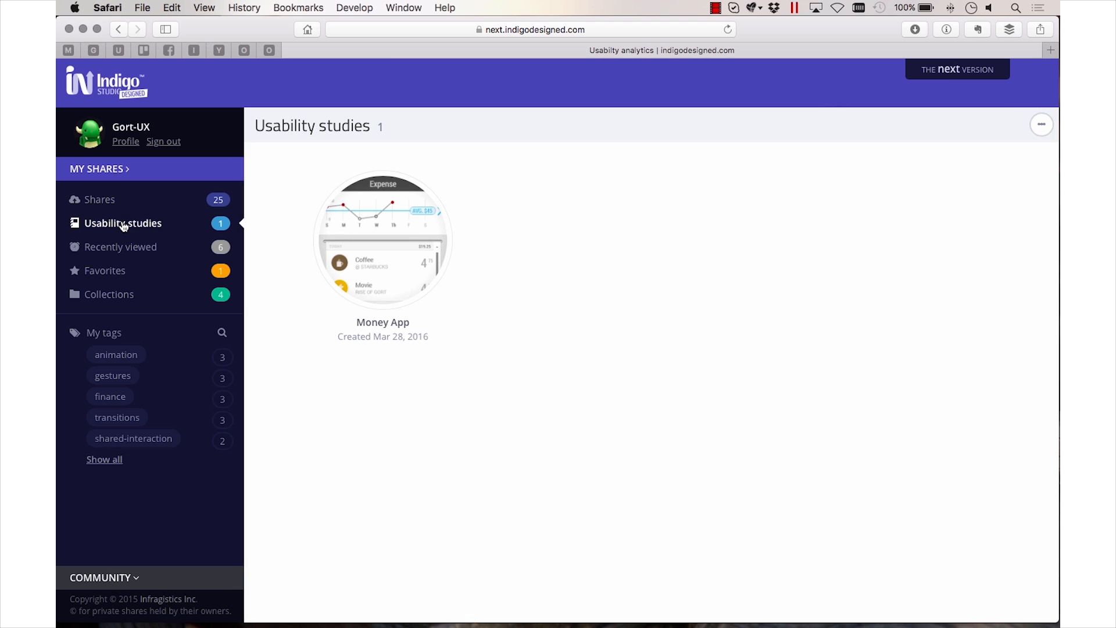
{"action": "left_click", "coordinate": [350, 256]}
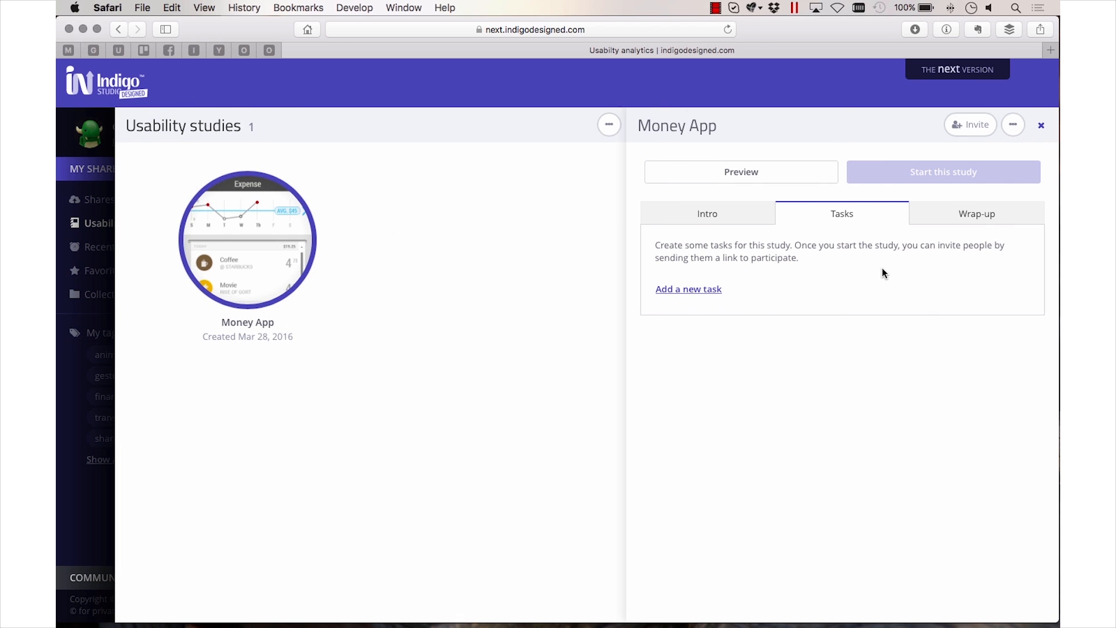
Examine the study's Intro, Tasks and Wrap-up sections to see where the welcome and conclusion messages are entered
{"action": "left_click", "coordinate": [708, 216]}
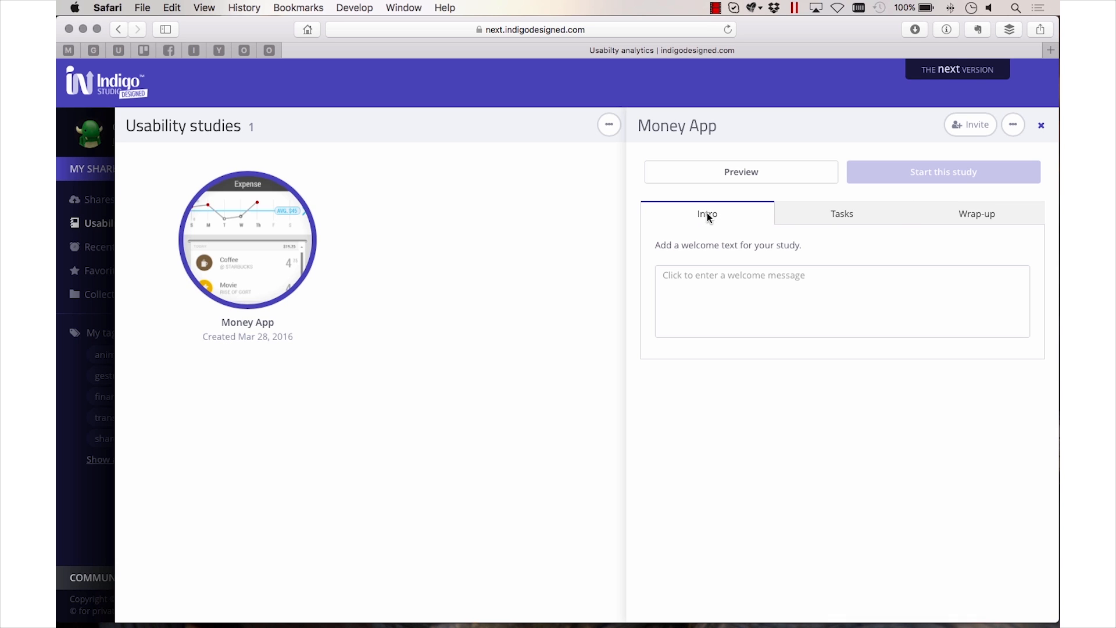
{"action": "left_click", "coordinate": [751, 326]}
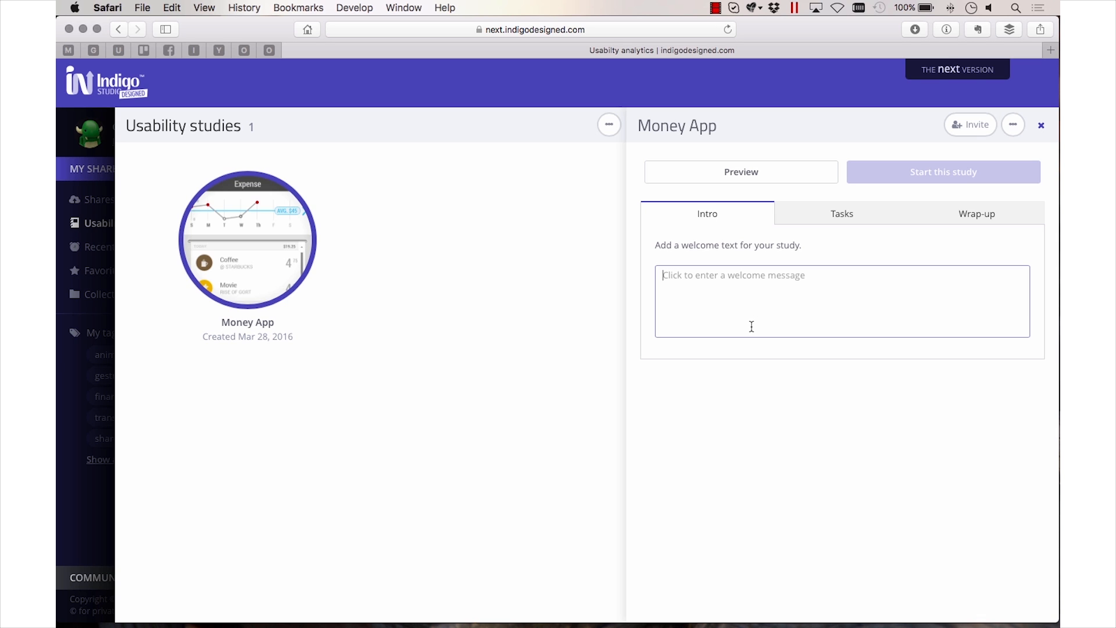
{"action": "left_click", "coordinate": [828, 224]}
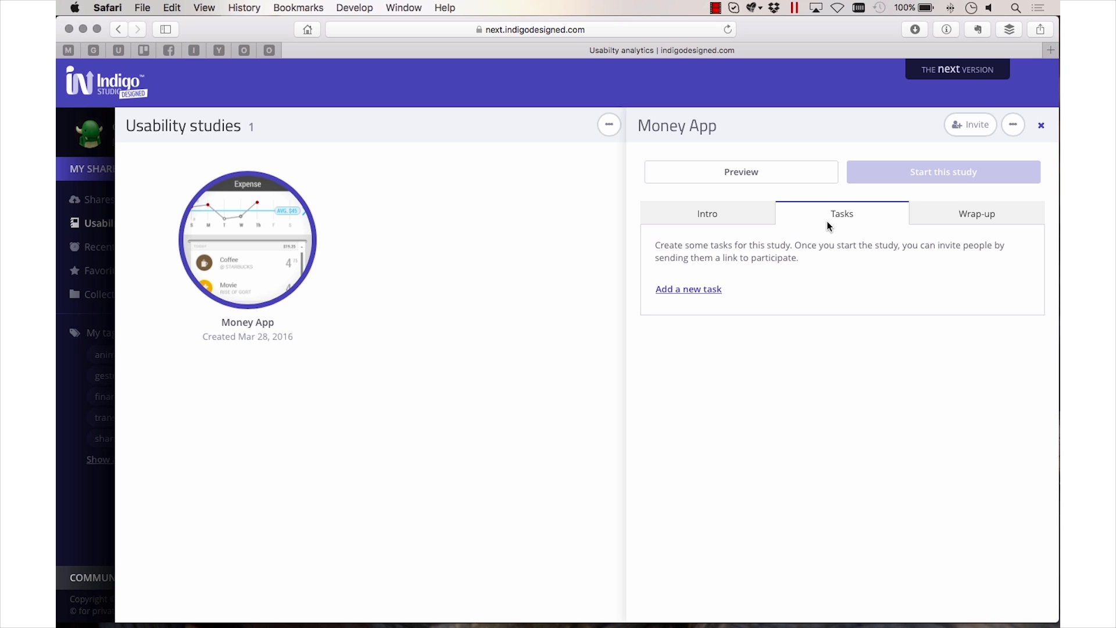
{"action": "left_click", "coordinate": [990, 215]}
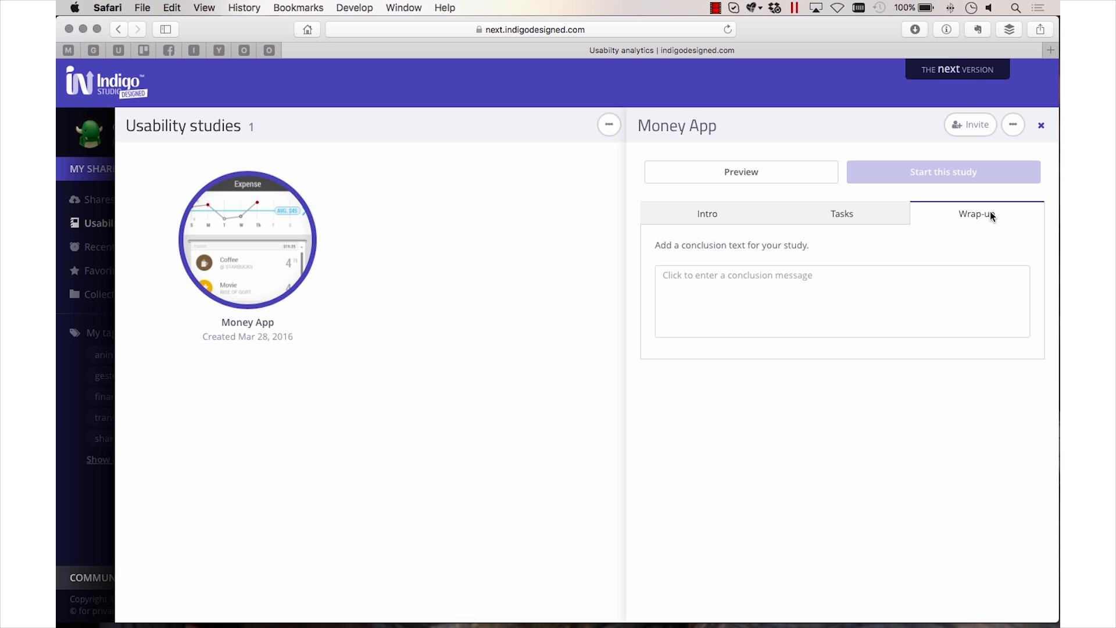
Add a study task described as "Assume that you spent some money on a cup of coffee. Record the expense using this app."
{"action": "left_click", "coordinate": [786, 216]}
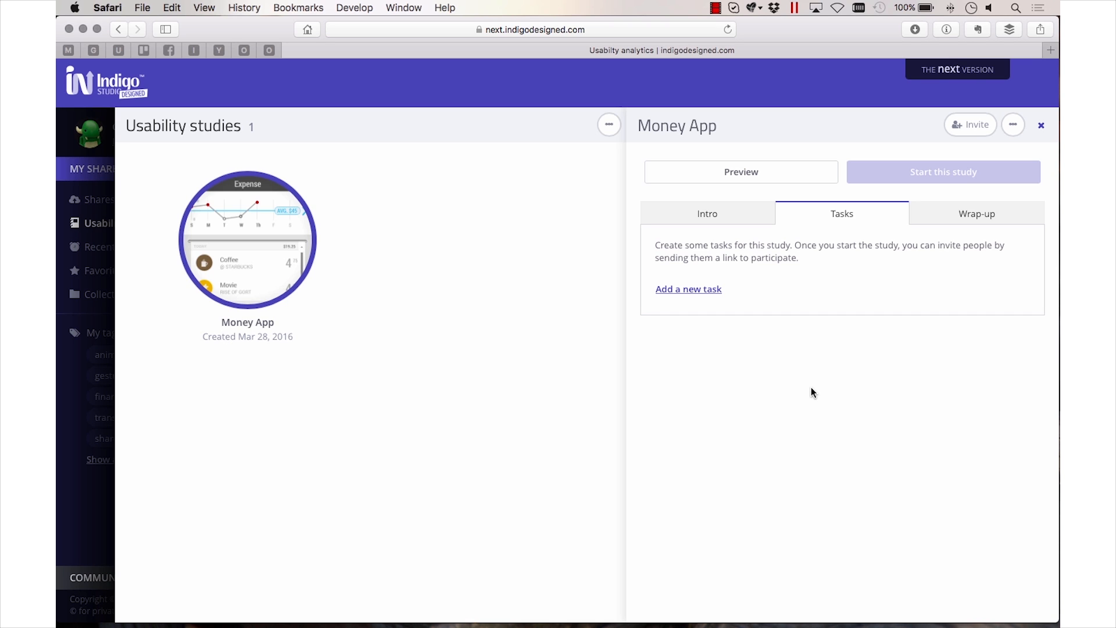
{"action": "left_click", "coordinate": [686, 290]}
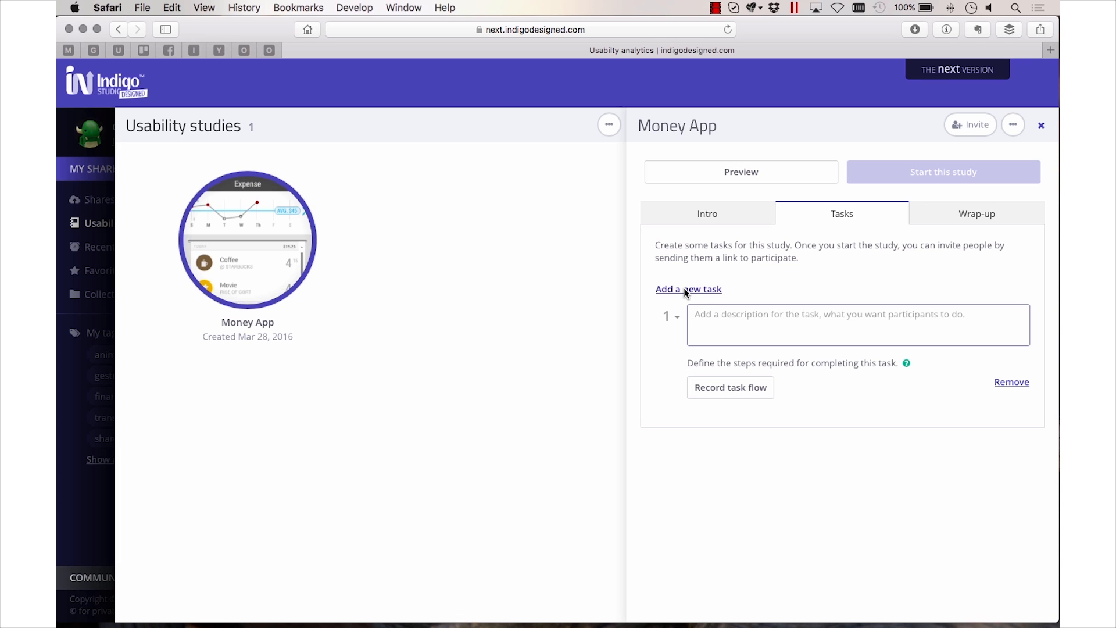
{"action": "type", "text": "Assume that you spent some money on a cup of coffee. Record the expense using this app."}
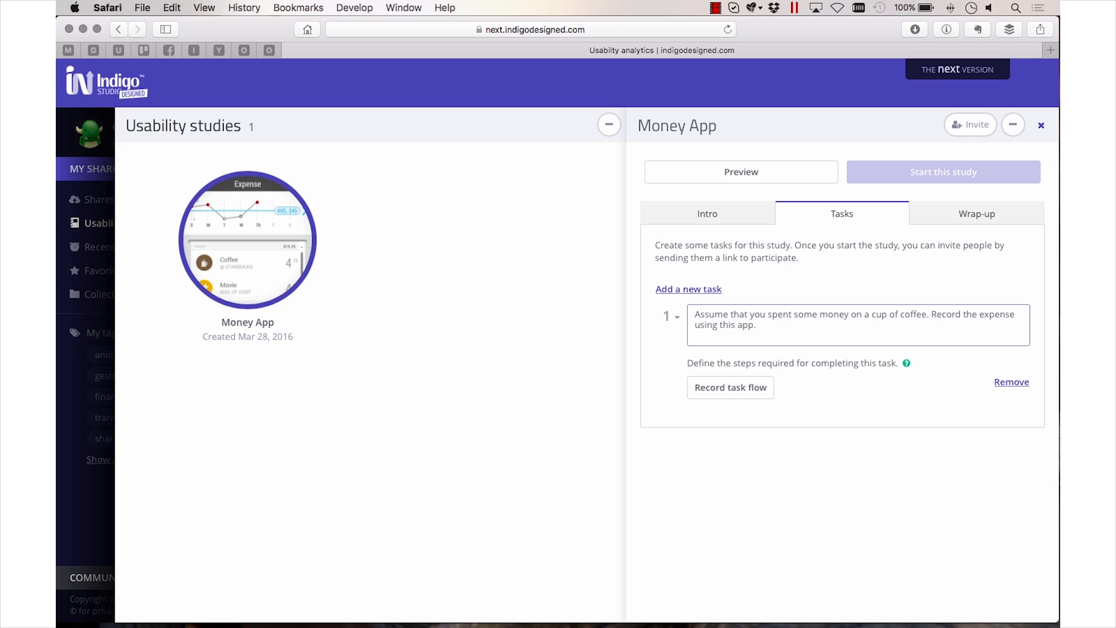
Record the task flow with the Expense screen as starting point, adding an expense in the Coffee category in the prototype
{"action": "left_click", "coordinate": [743, 393]}
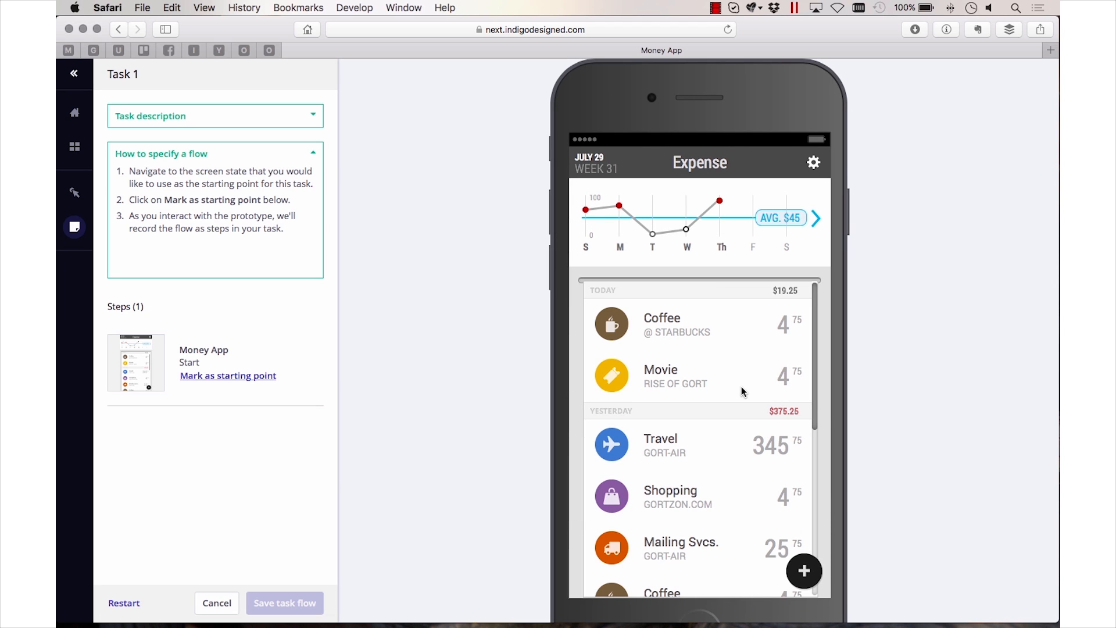
{"action": "left_click", "coordinate": [257, 378]}
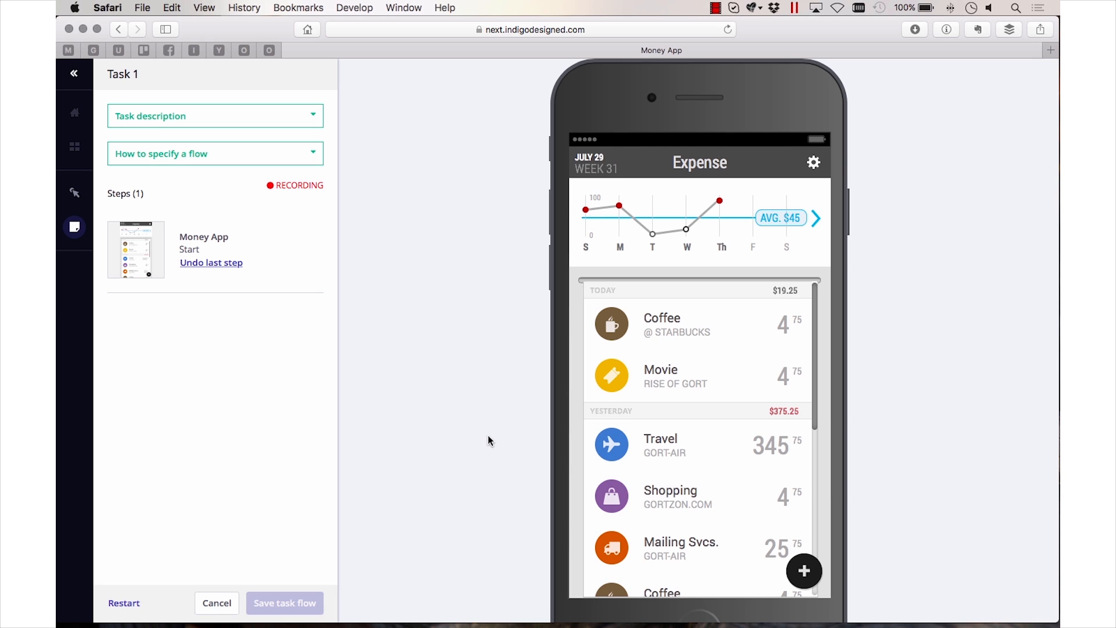
{"action": "left_click", "coordinate": [804, 570]}
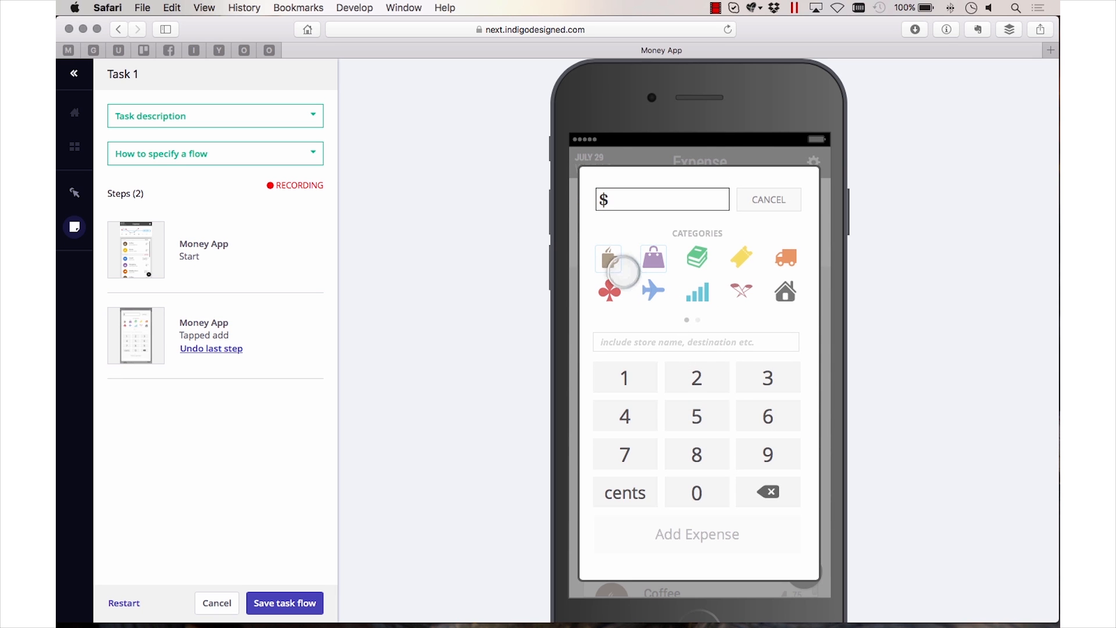
{"action": "left_click", "coordinate": [611, 261]}
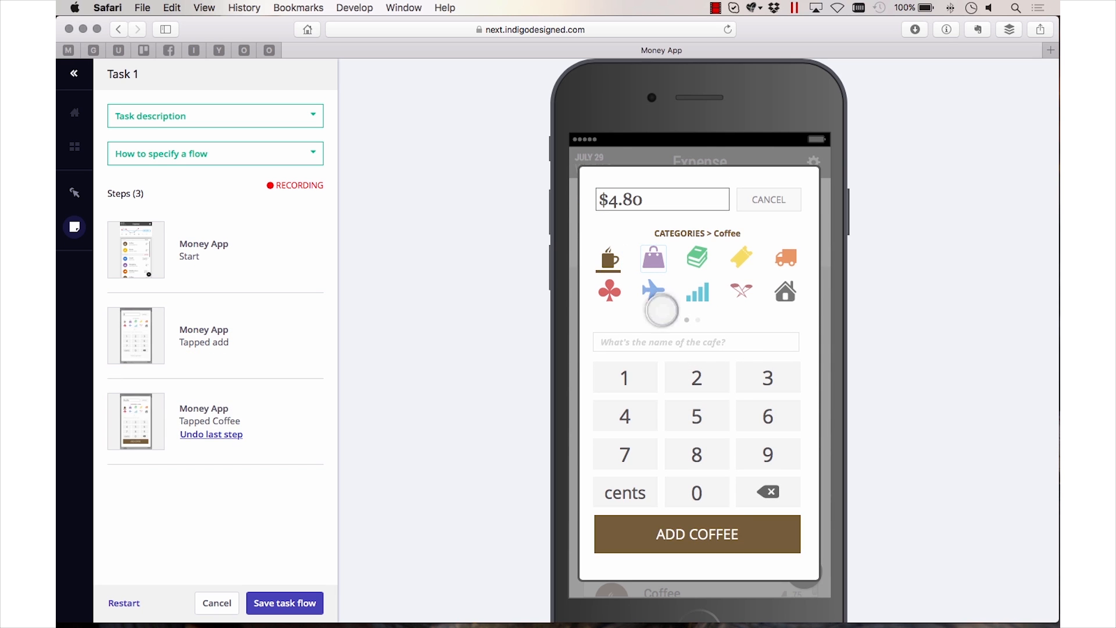
{"action": "left_click", "coordinate": [697, 532]}
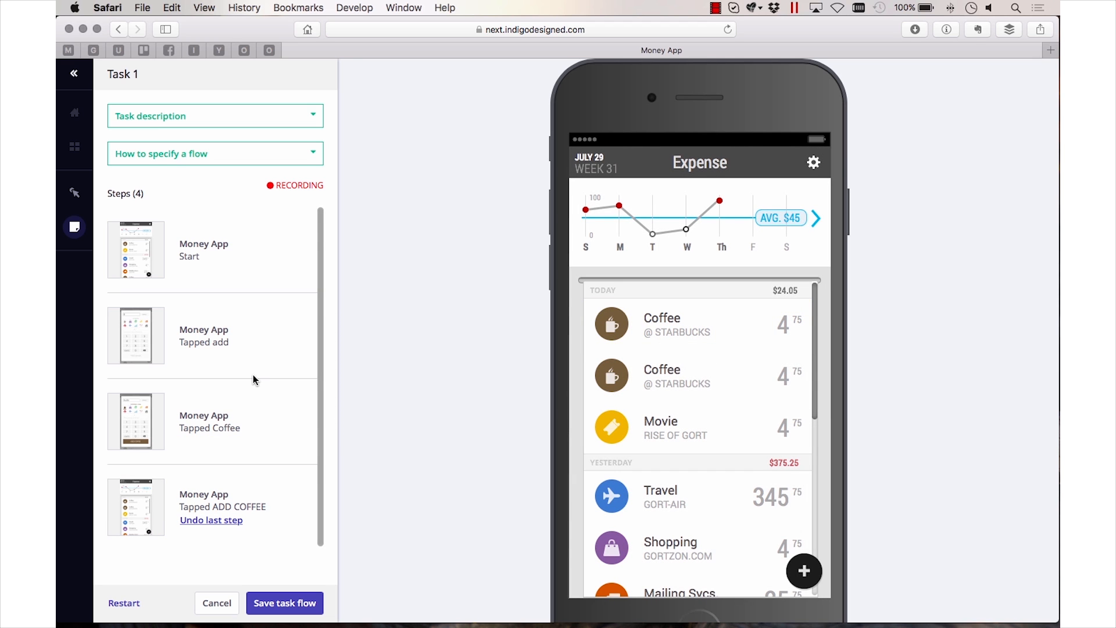
Undo the last recorded step, record adding the coffee expense again, and save the task flow
{"action": "left_click", "coordinate": [220, 520]}
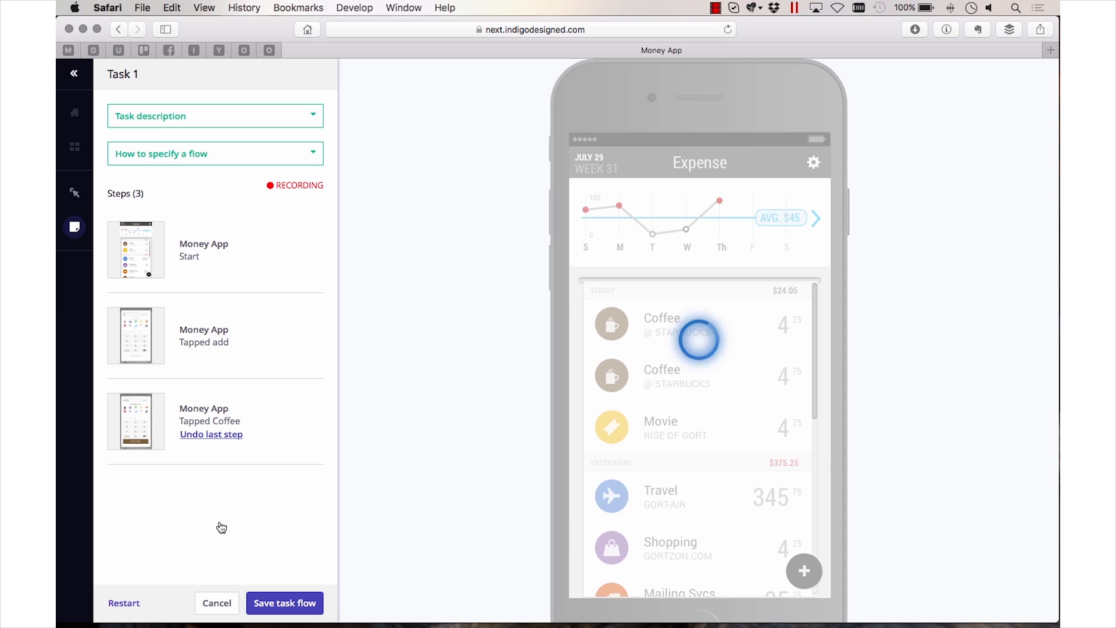
{"action": "left_click", "coordinate": [729, 545]}
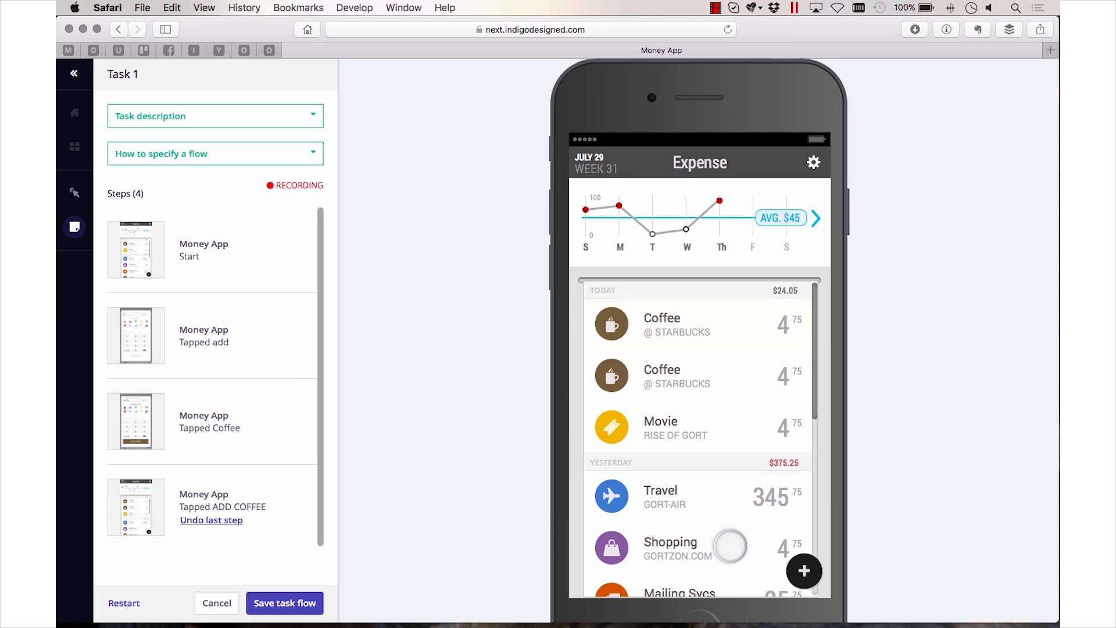
{"action": "left_click", "coordinate": [302, 603]}
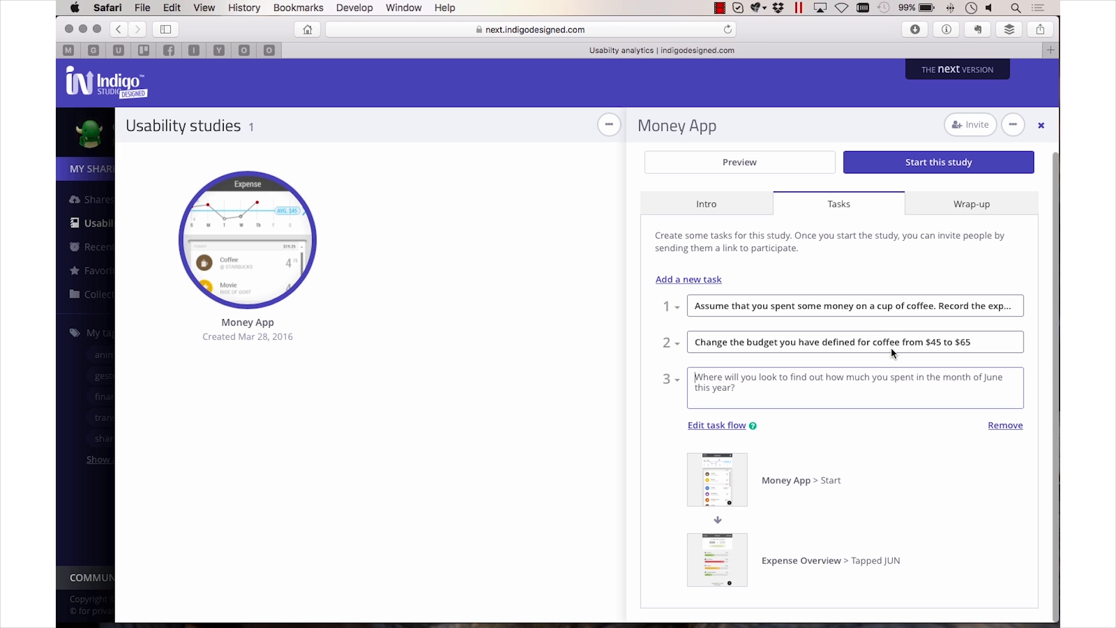
Start the Money App usability study and open the option to invite participants
{"action": "left_click", "coordinate": [968, 161]}
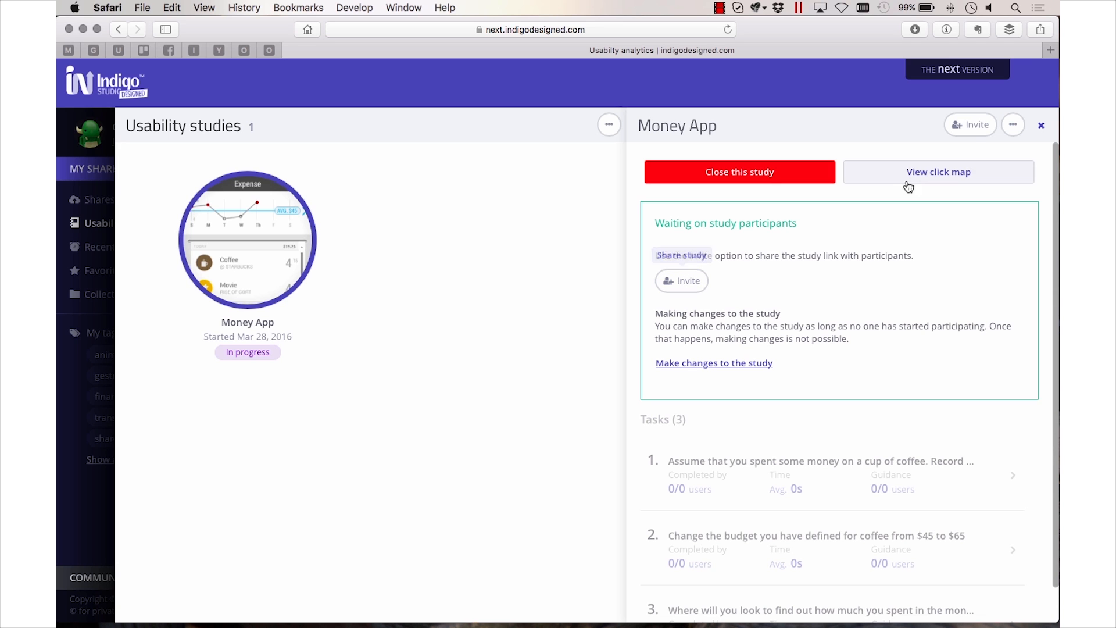
{"action": "left_click", "coordinate": [982, 131]}
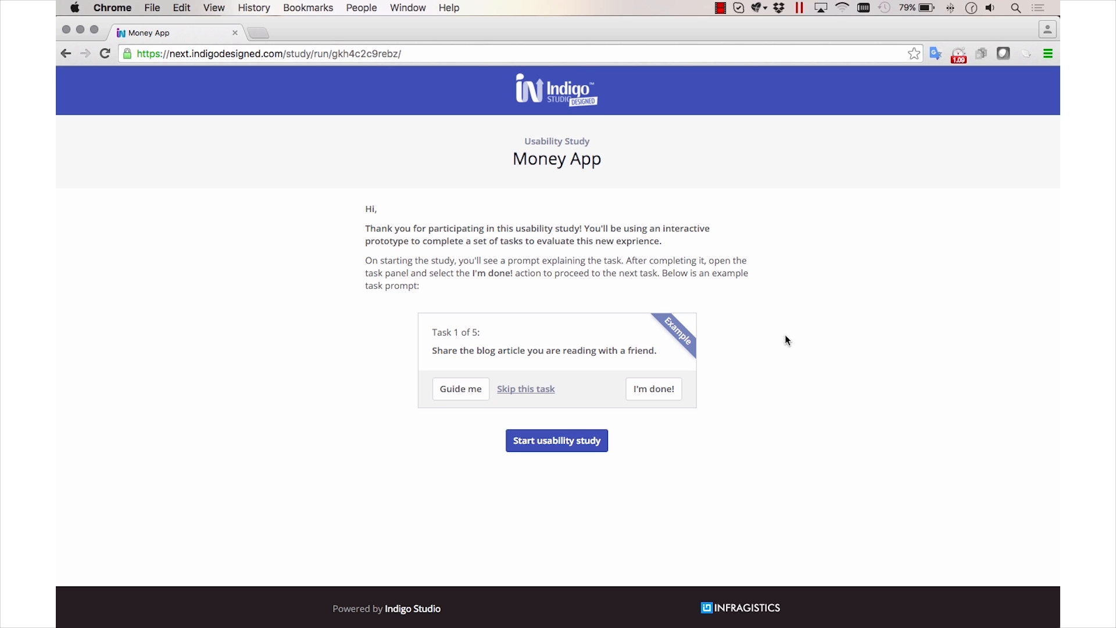
In Chrome, start the usability study as a participant and carry out task 1 by adding a Coffee expense in the prototype
{"action": "left_click", "coordinate": [523, 440]}
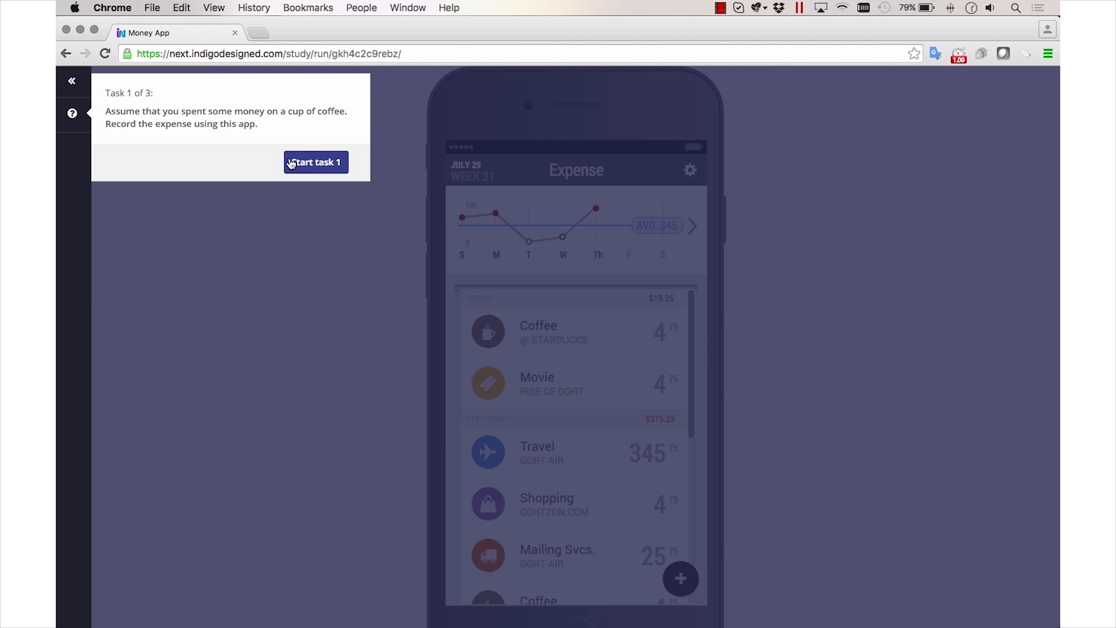
{"action": "left_click", "coordinate": [308, 164]}
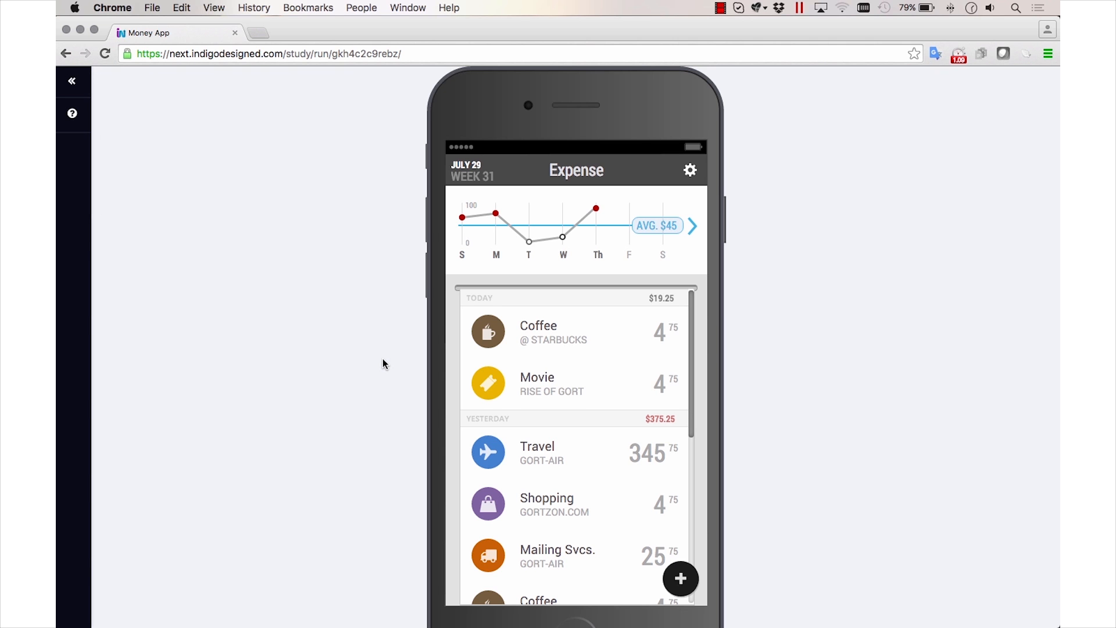
{"action": "scroll", "coordinate": [383, 364], "scroll_direction": "down", "scroll_amount": 1}
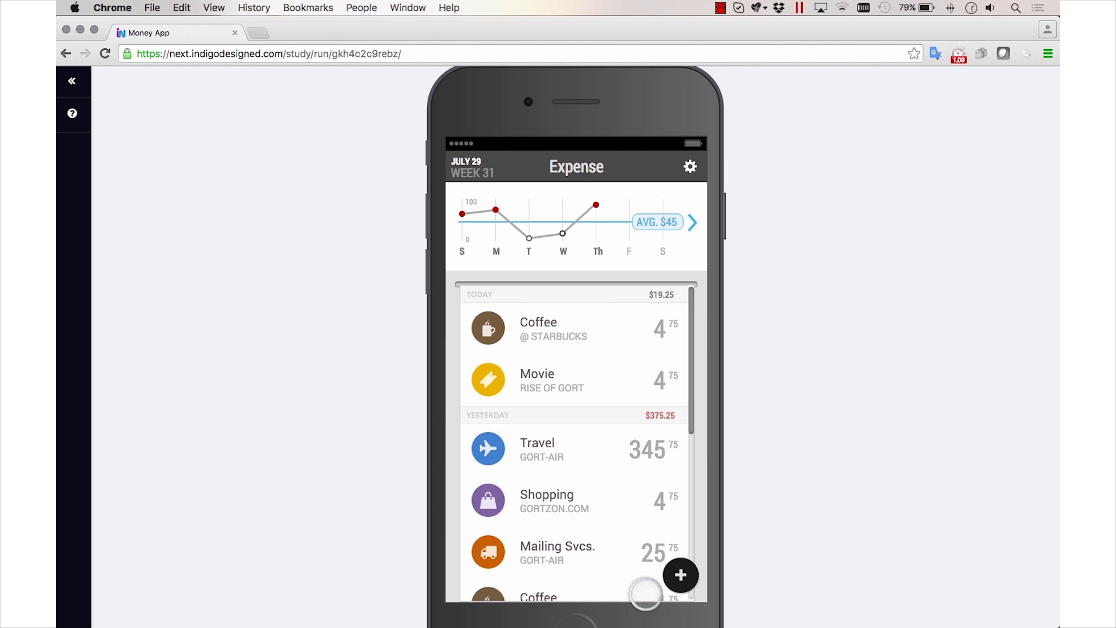
{"action": "left_click", "coordinate": [680, 575]}
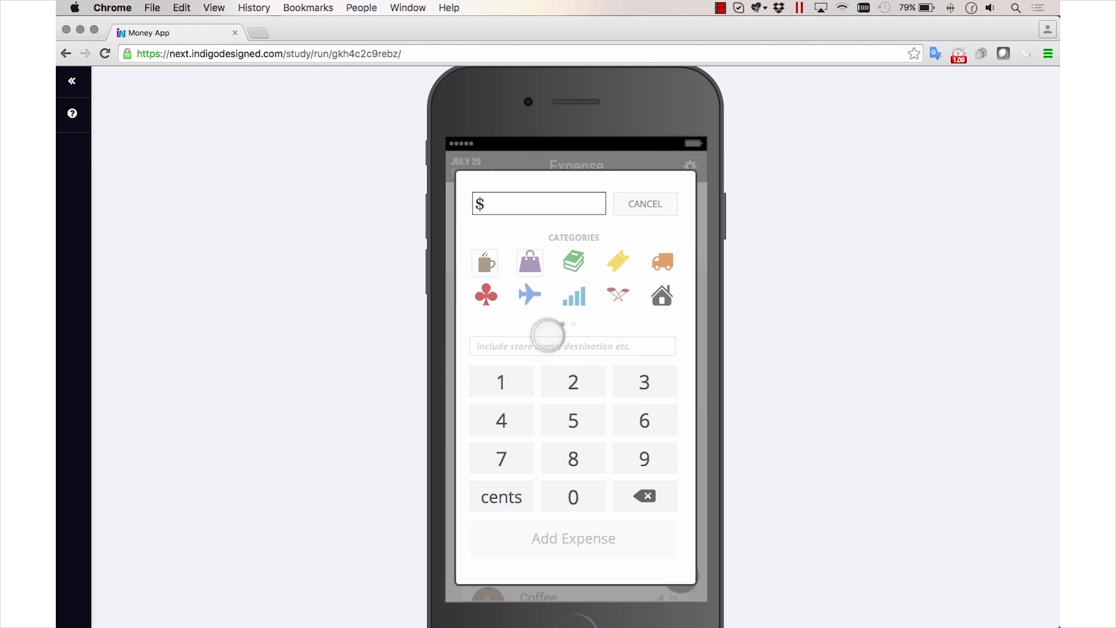
{"action": "left_click", "coordinate": [495, 259]}
{"action": "left_click", "coordinate": [586, 538]}
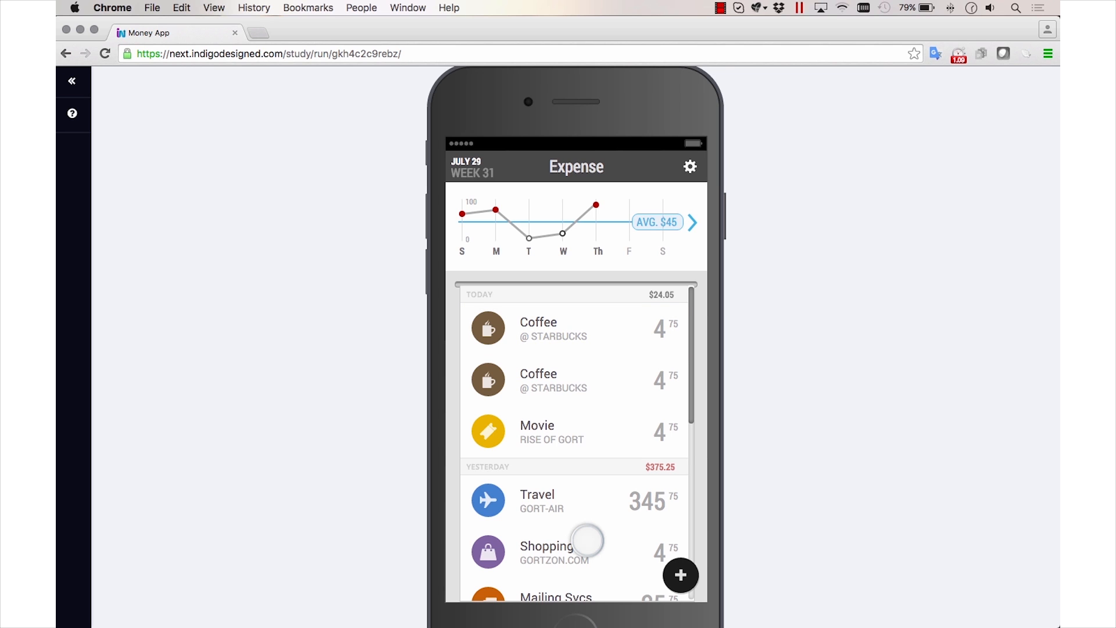
Post the task feedback "THis was very easy to do" and mark task 1 as done
{"action": "left_click", "coordinate": [72, 115]}
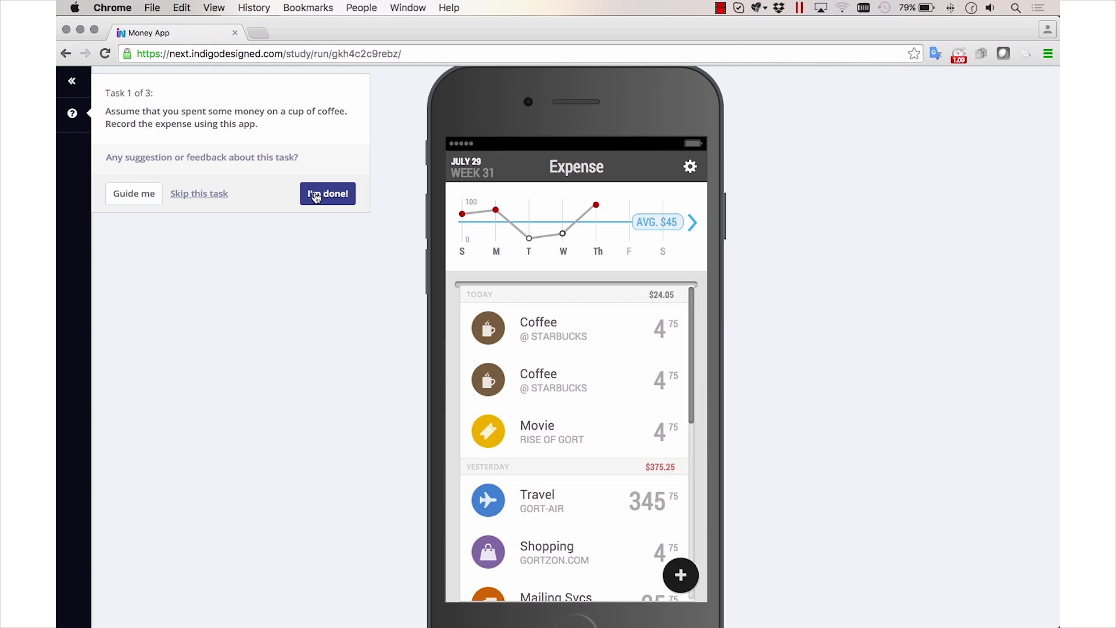
{"action": "left_click", "coordinate": [171, 158]}
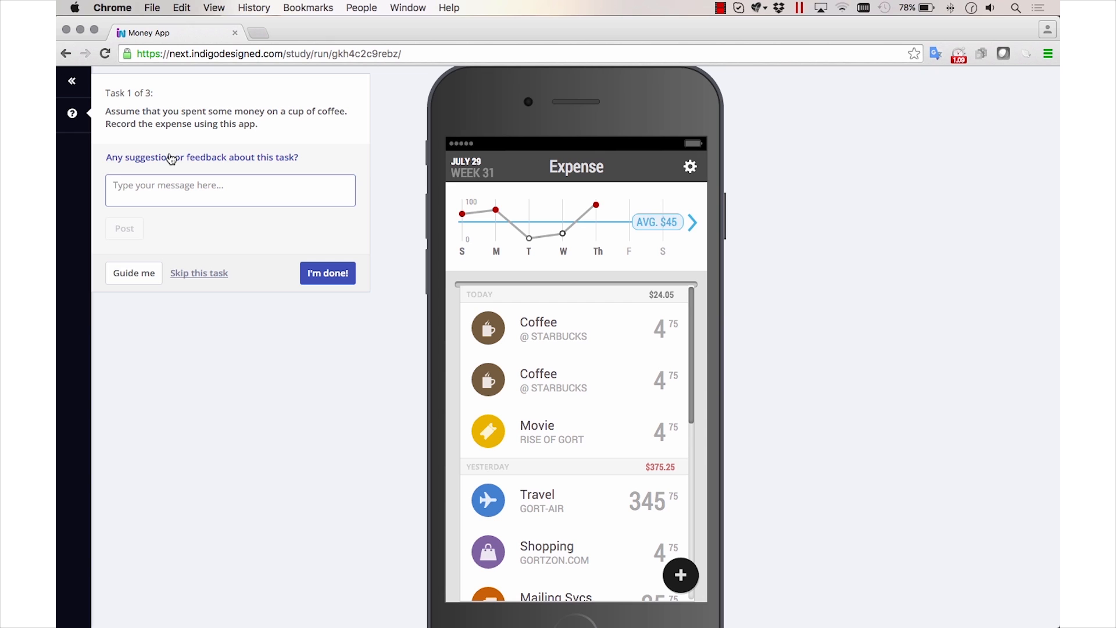
{"action": "type", "text": "THis was very easy to do"}
{"action": "left_click", "coordinate": [120, 225]}
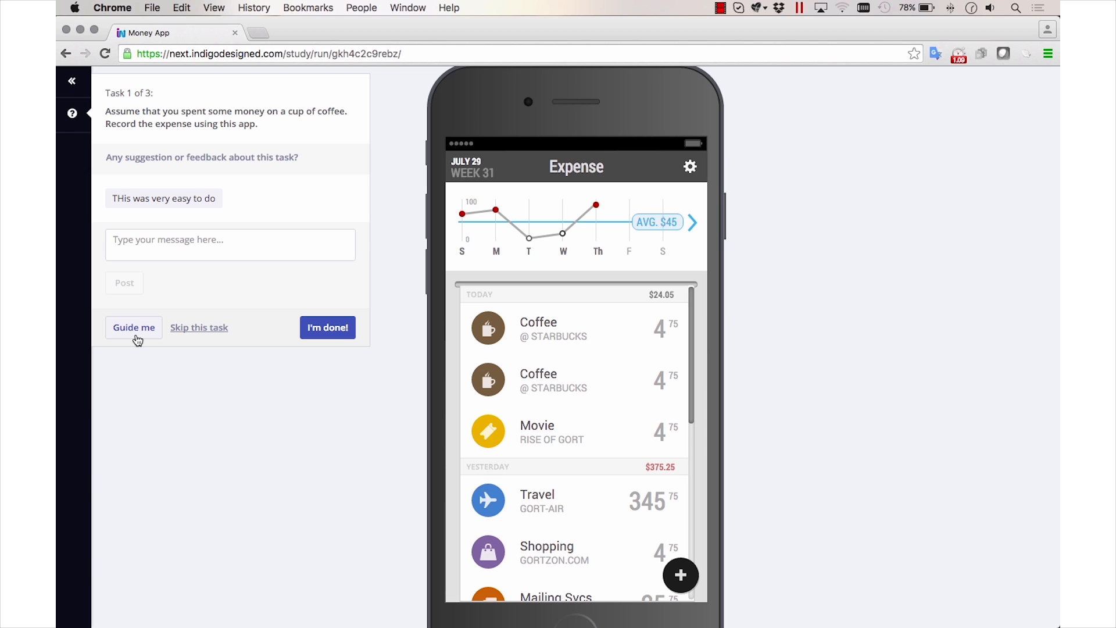
{"action": "left_click", "coordinate": [345, 334]}
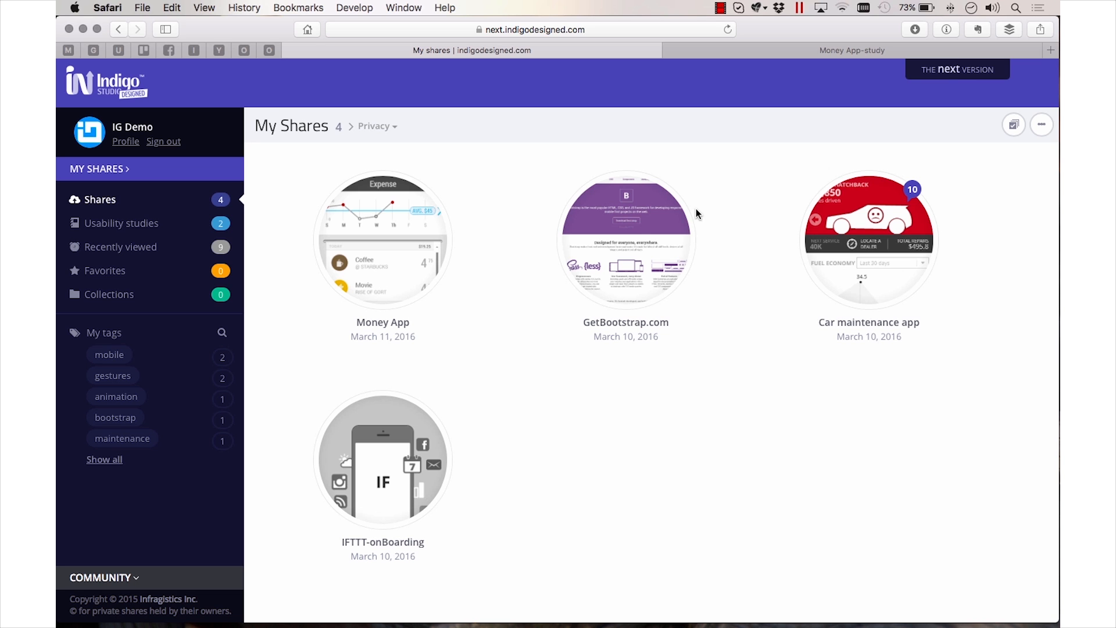
In Safari, open the Money App-study results and examine the per-participant completion, time and guidance for task 1
{"action": "left_click", "coordinate": [127, 222]}
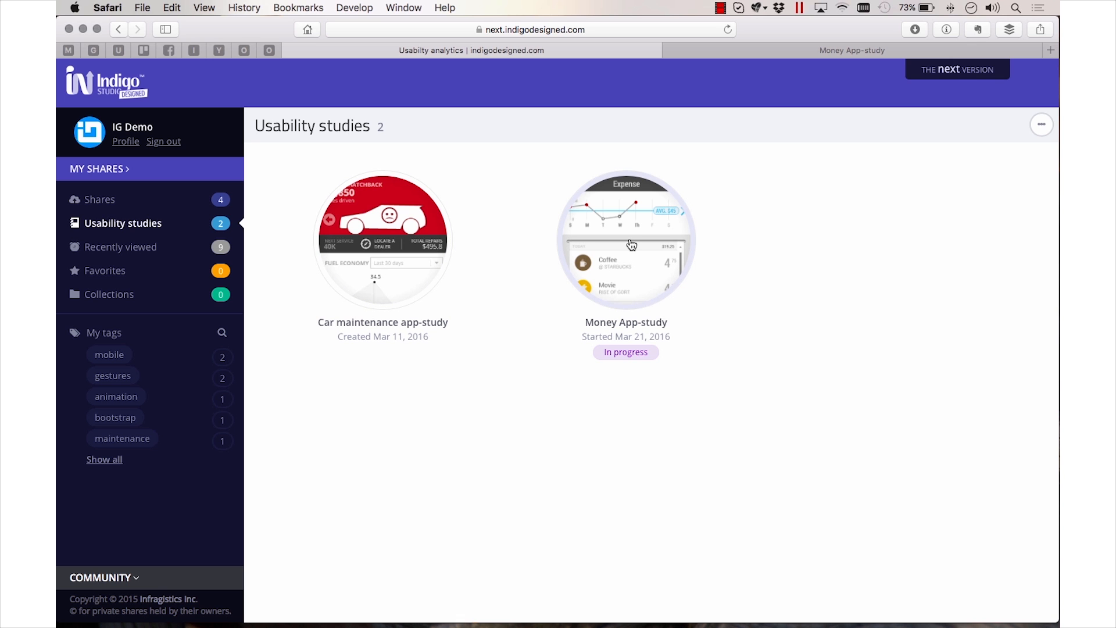
{"action": "left_click", "coordinate": [631, 245]}
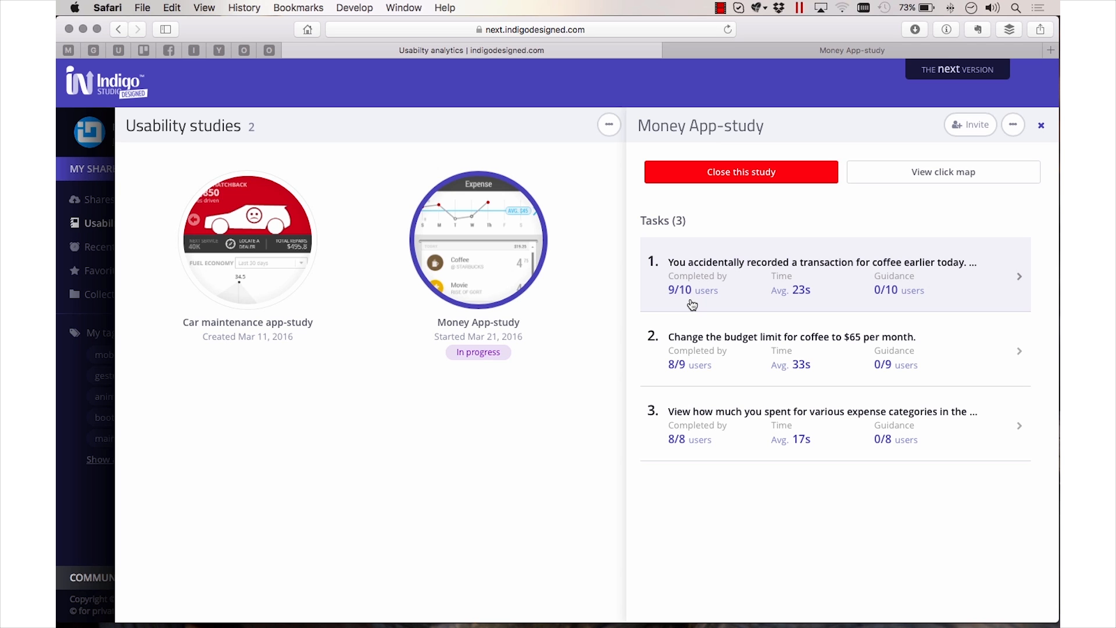
{"action": "left_click", "coordinate": [914, 295]}
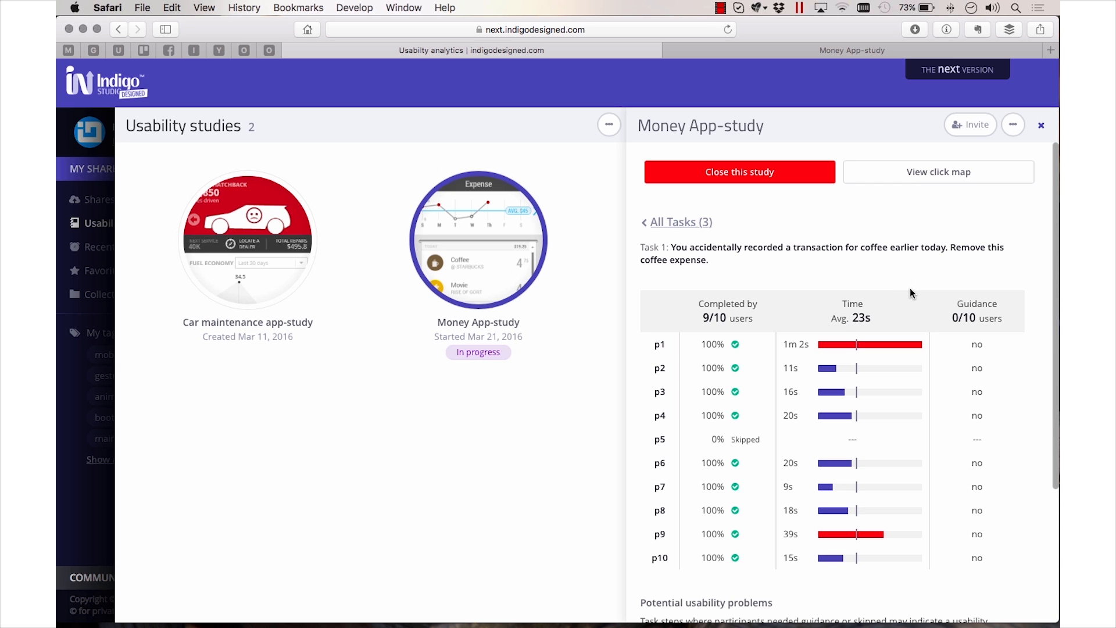
{"action": "scroll", "coordinate": [907, 291], "scroll_direction": "down", "scroll_amount": 2}
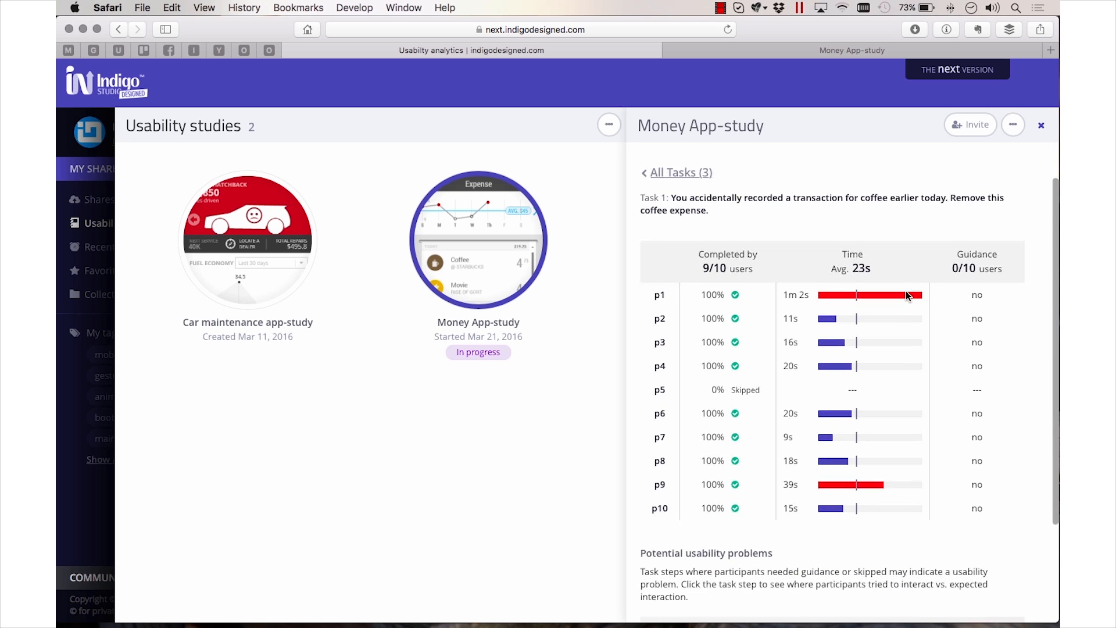
{"action": "mouse_move", "coordinate": [831, 353]}
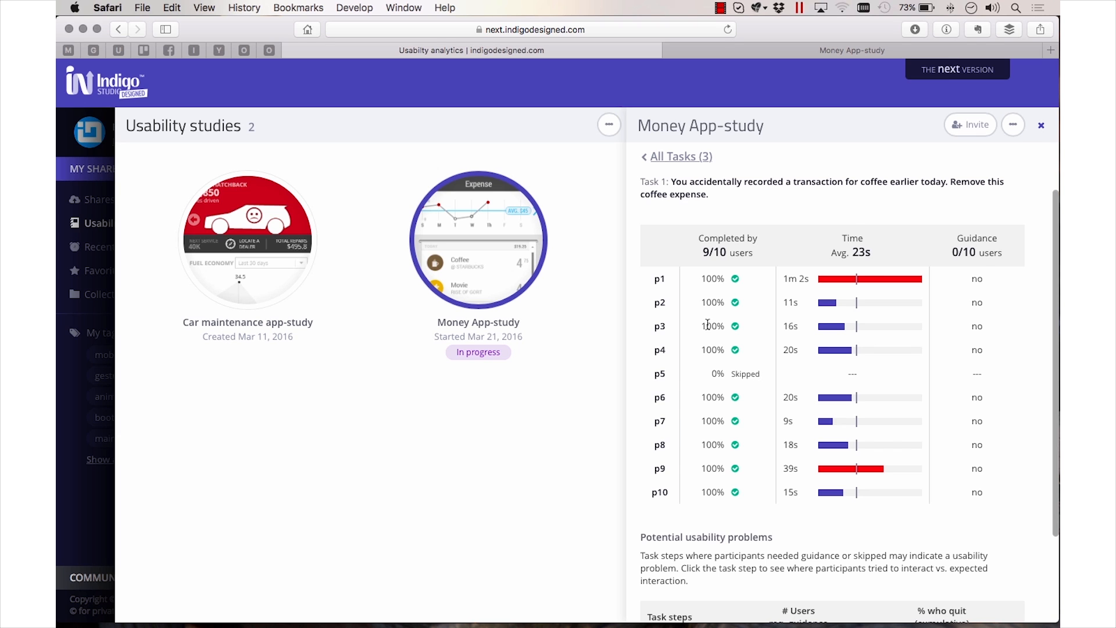
Check task 1's potential usability problems, open the study's click map, and examine the task 1 interactions through step 3
{"action": "scroll", "coordinate": [709, 326], "scroll_direction": "down", "scroll_amount": 4}
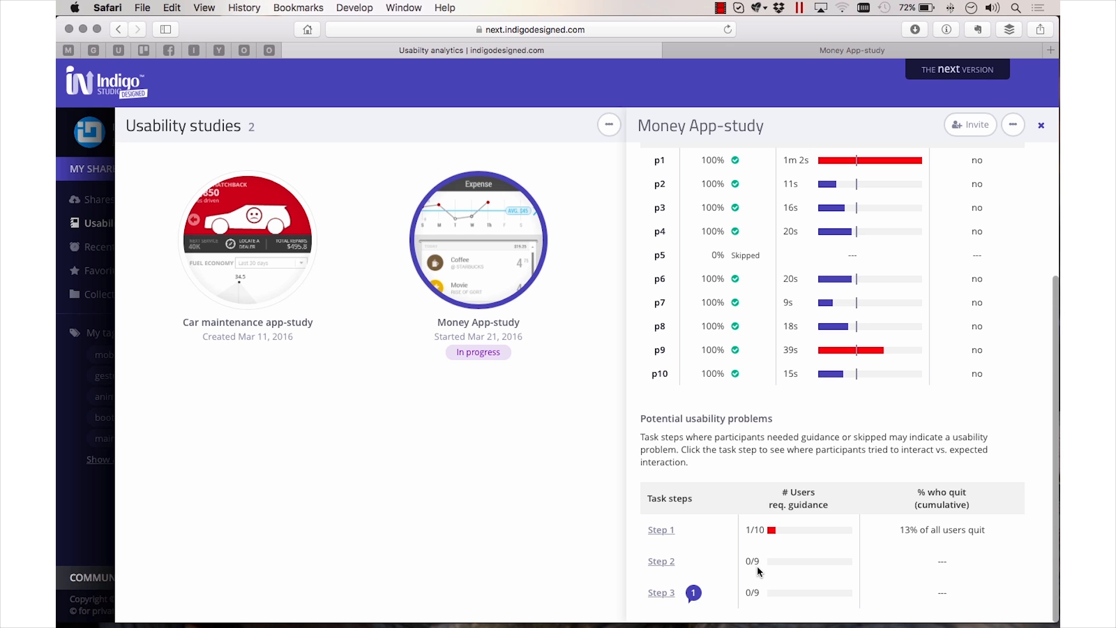
{"action": "scroll", "coordinate": [955, 289], "scroll_direction": "up", "scroll_amount": 4}
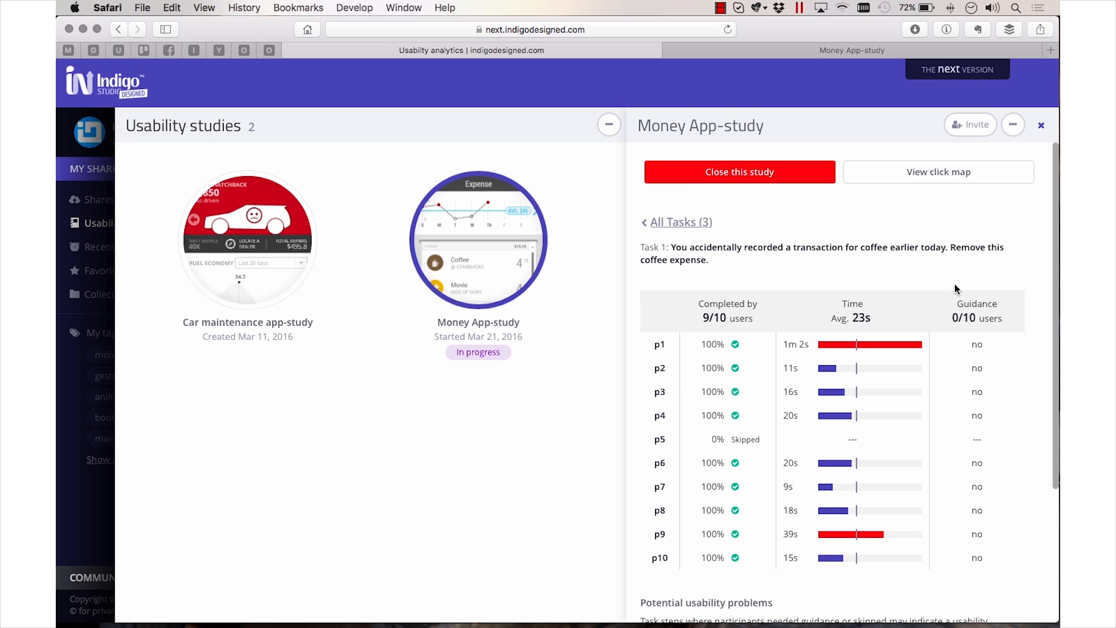
{"action": "left_click", "coordinate": [934, 176]}
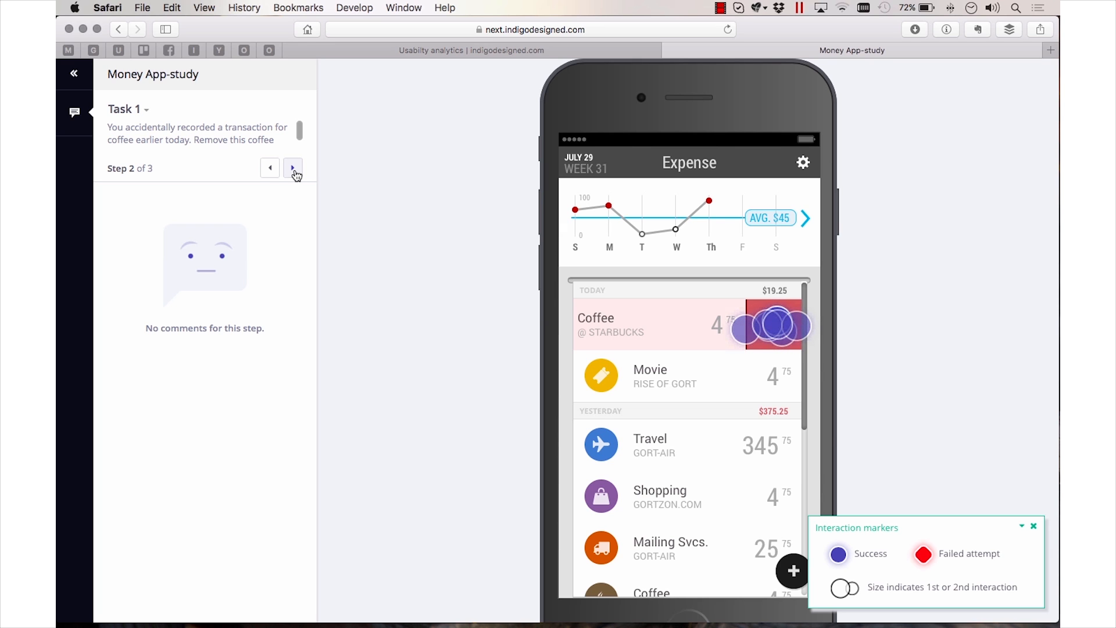
{"action": "left_click", "coordinate": [294, 168]}
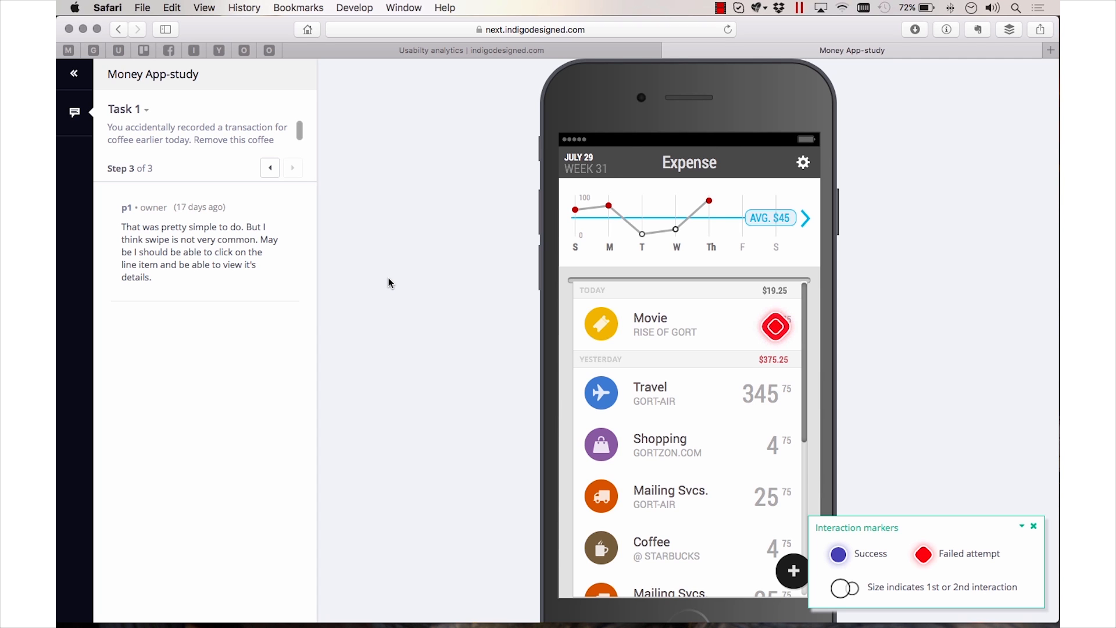
Switch the click map to Task 2 and examine the participants' interaction markers for steps 1 and 2
{"action": "left_click", "coordinate": [121, 111]}
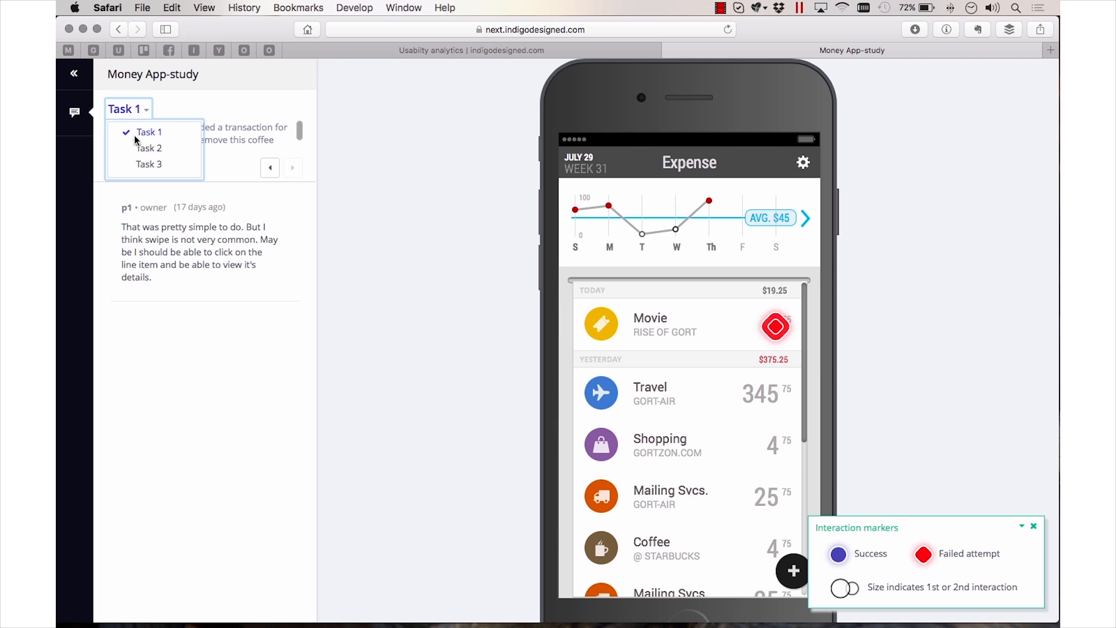
{"action": "left_click", "coordinate": [145, 149]}
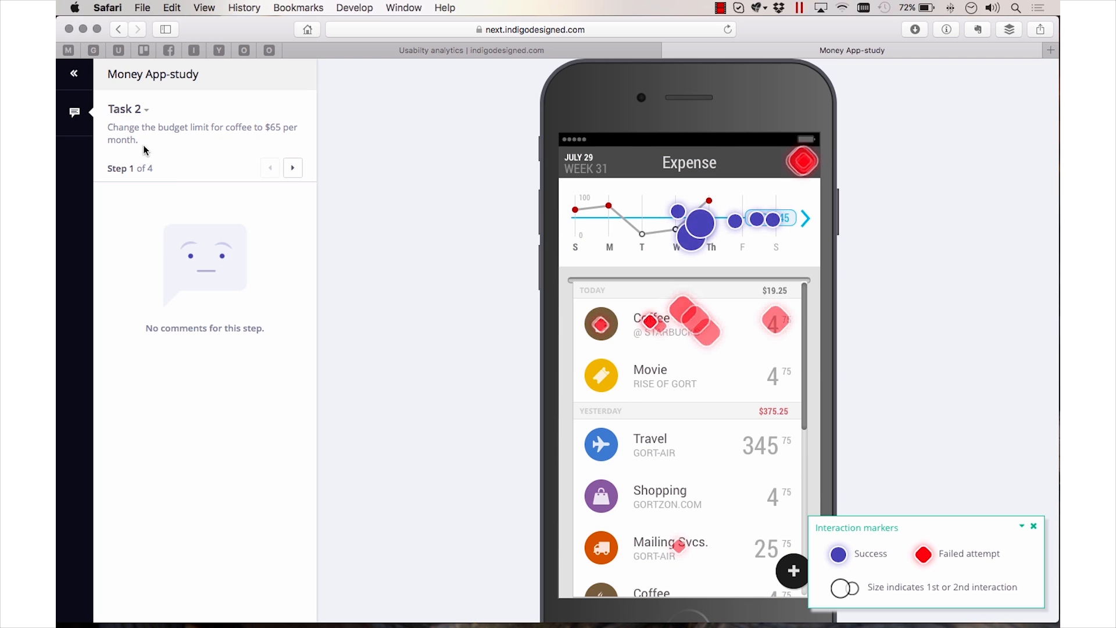
{"action": "left_click", "coordinate": [292, 168]}
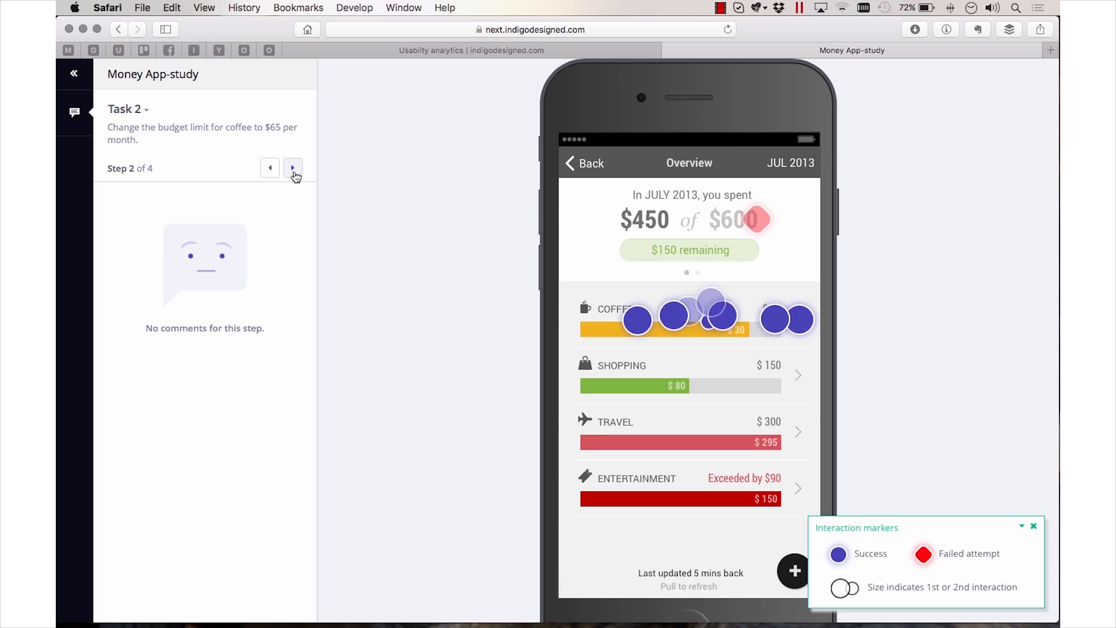
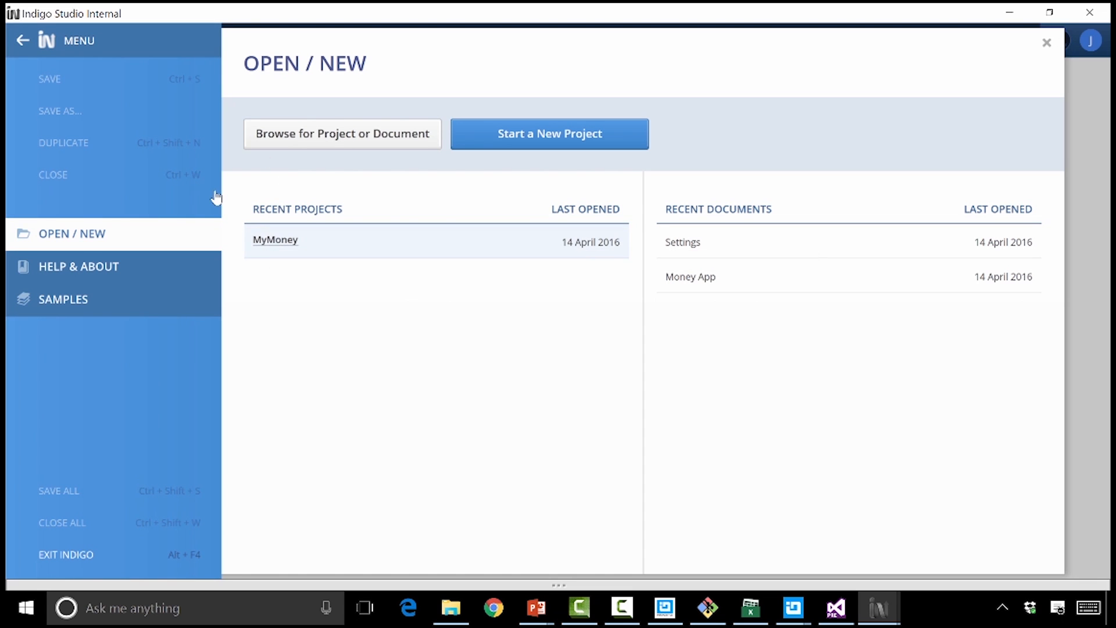
Open the recent MyMoney project and view all states of its Money App screen
{"action": "left_click", "coordinate": [276, 239]}
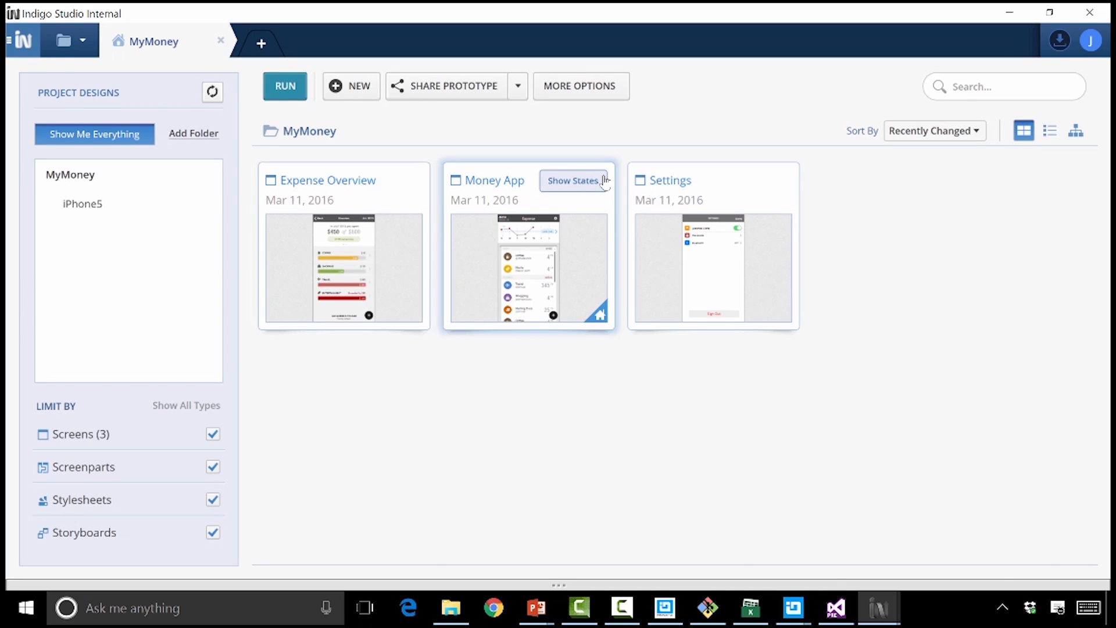
{"action": "left_click", "coordinate": [555, 182]}
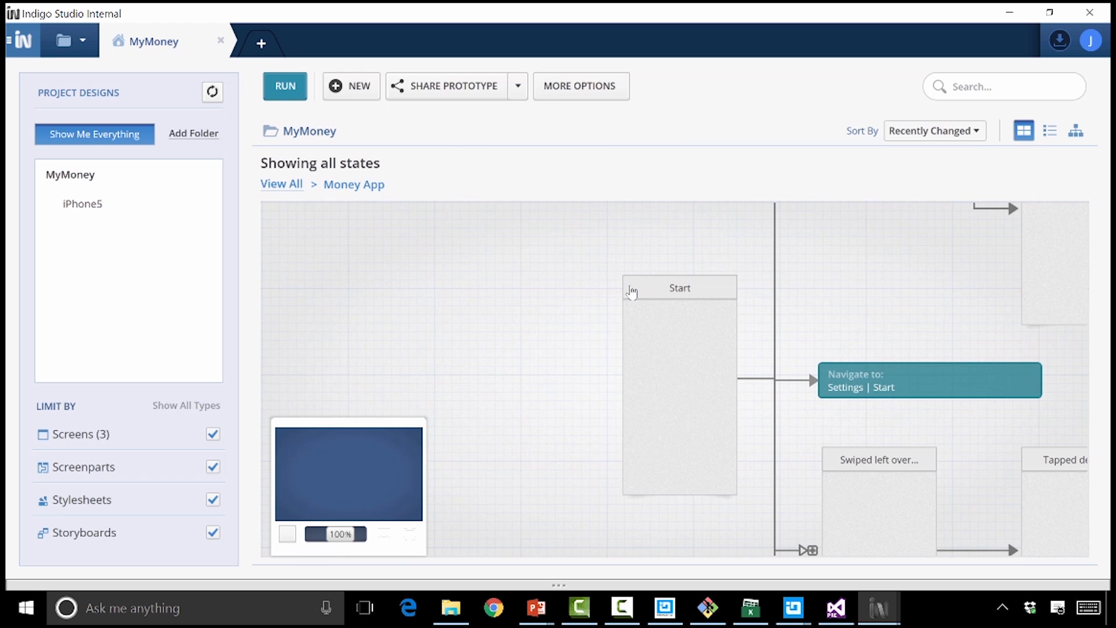
{"action": "mouse_move", "coordinate": [337, 472]}
{"action": "left_mouse_down"}
{"action": "mouse_move", "coordinate": [340, 461]}
{"action": "mouse_move", "coordinate": [355, 469]}
{"action": "mouse_move", "coordinate": [349, 488]}
{"action": "left_mouse_up"}
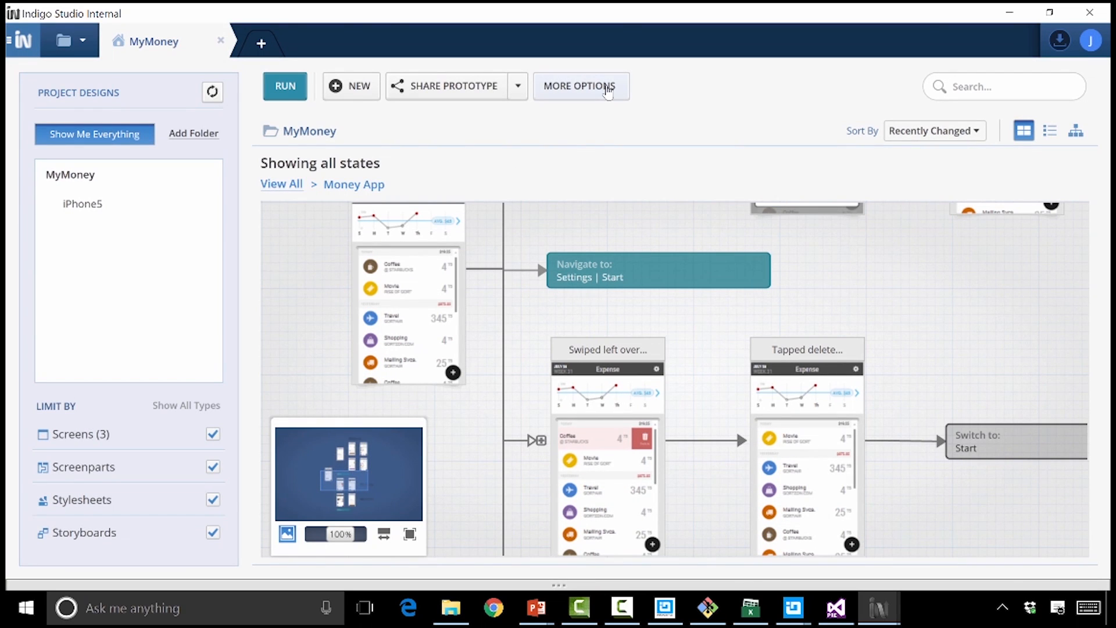
Enable the HTML/jQuery/IgniteUI Generator (DEV) as the code generator for the MyMoney project
{"action": "left_click", "coordinate": [607, 87]}
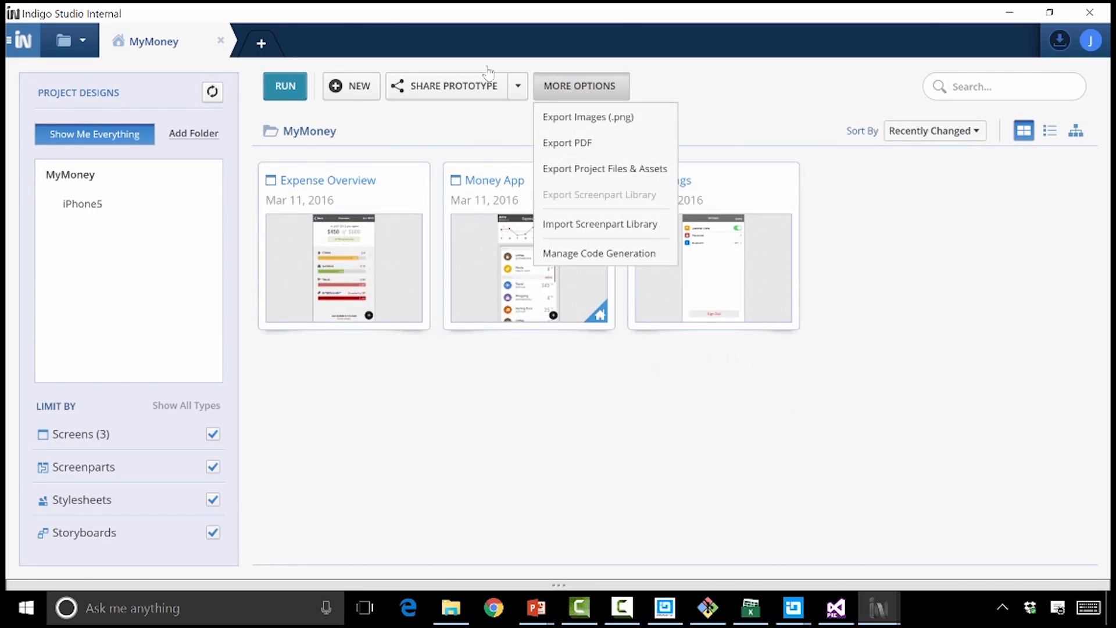
{"action": "left_click", "coordinate": [587, 255]}
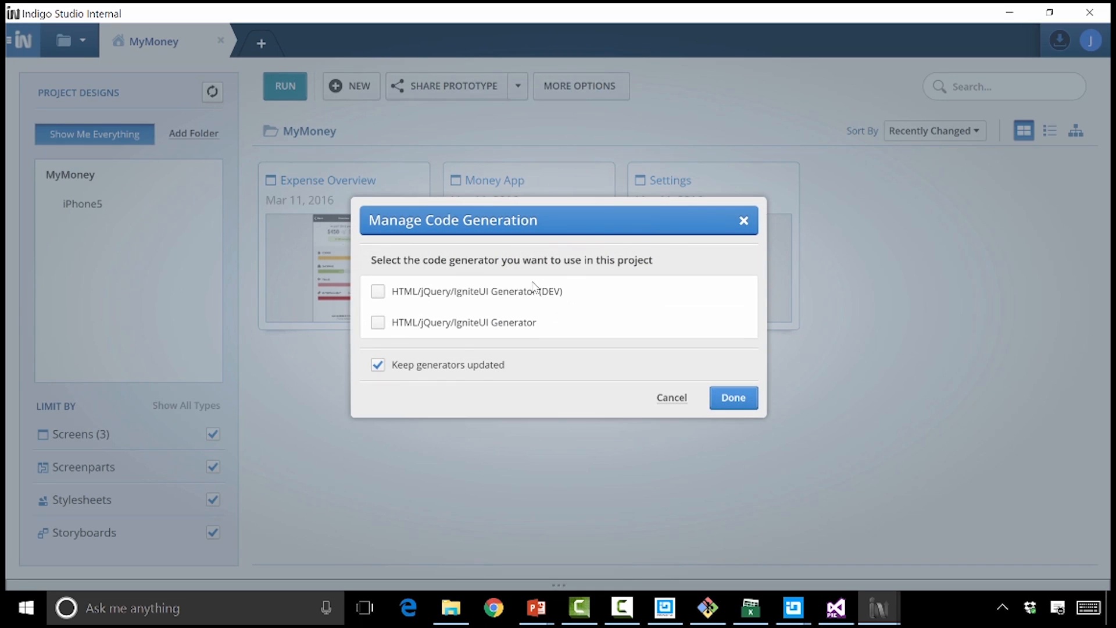
{"action": "left_click", "coordinate": [378, 293]}
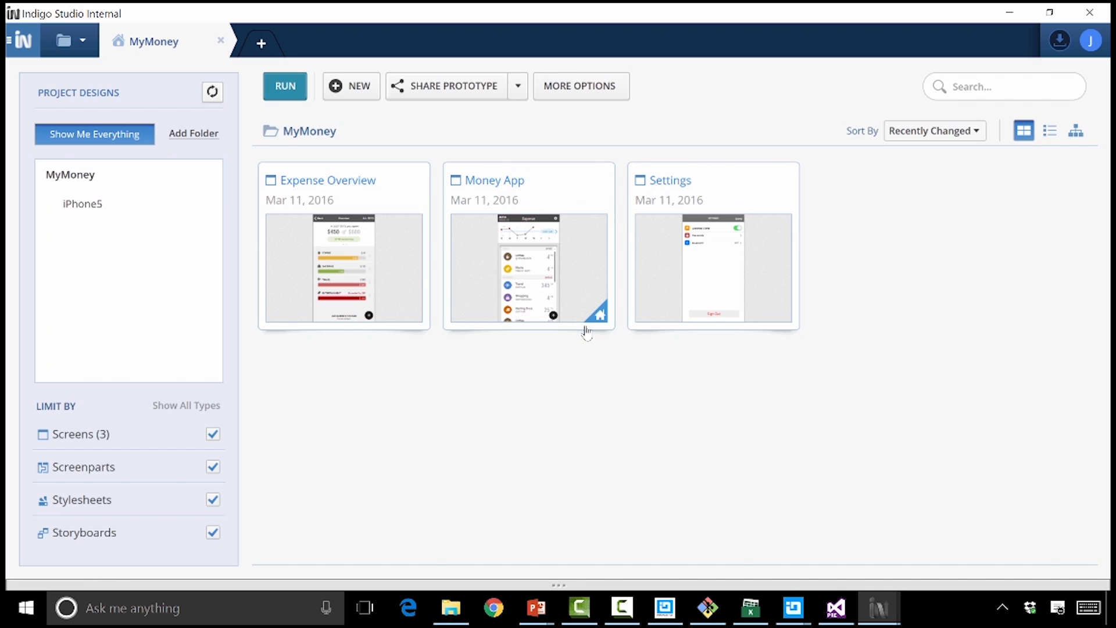
Open the Money App screen and examine the generated CSS snippets for the Coffee item in the expense list
{"action": "double_click", "coordinate": [529, 267]}
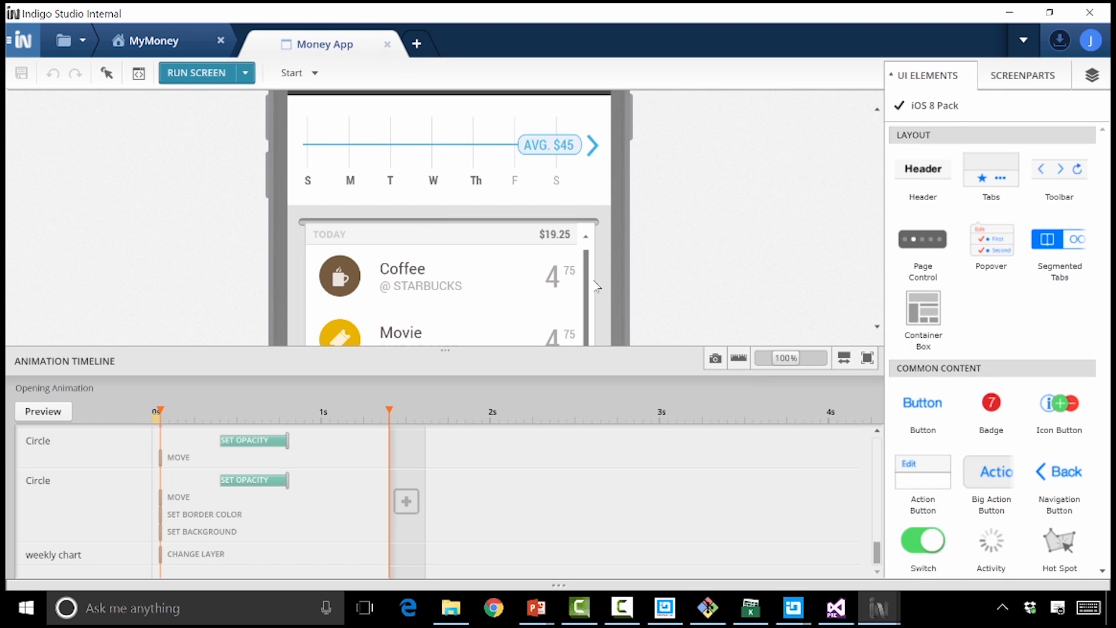
{"action": "left_click", "coordinate": [377, 122]}
{"action": "left_click", "coordinate": [334, 223]}
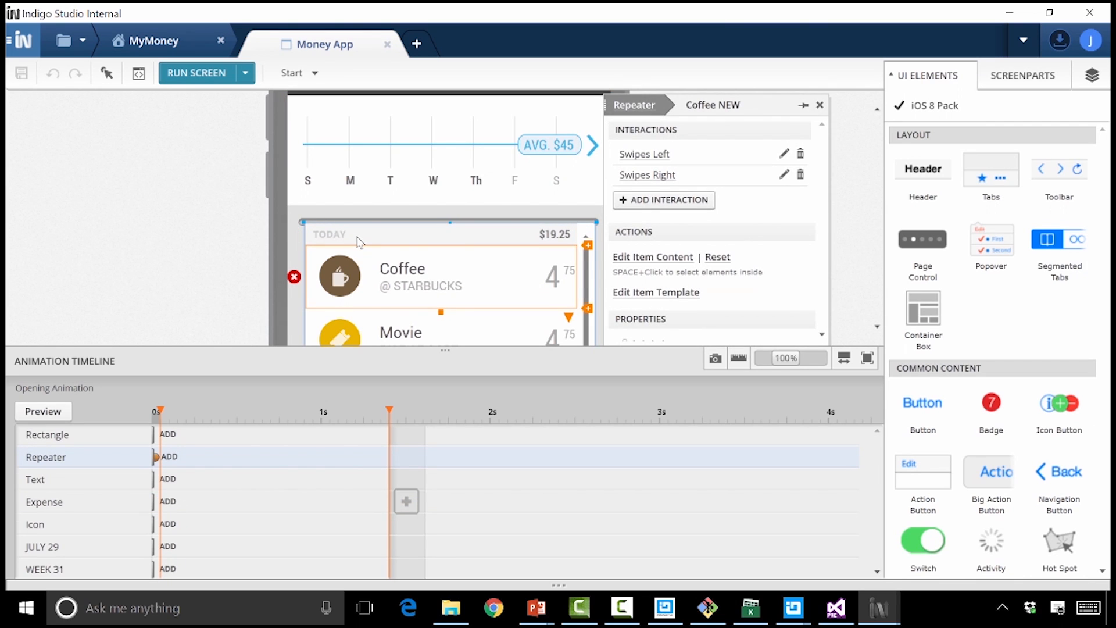
{"action": "left_click", "coordinate": [138, 74]}
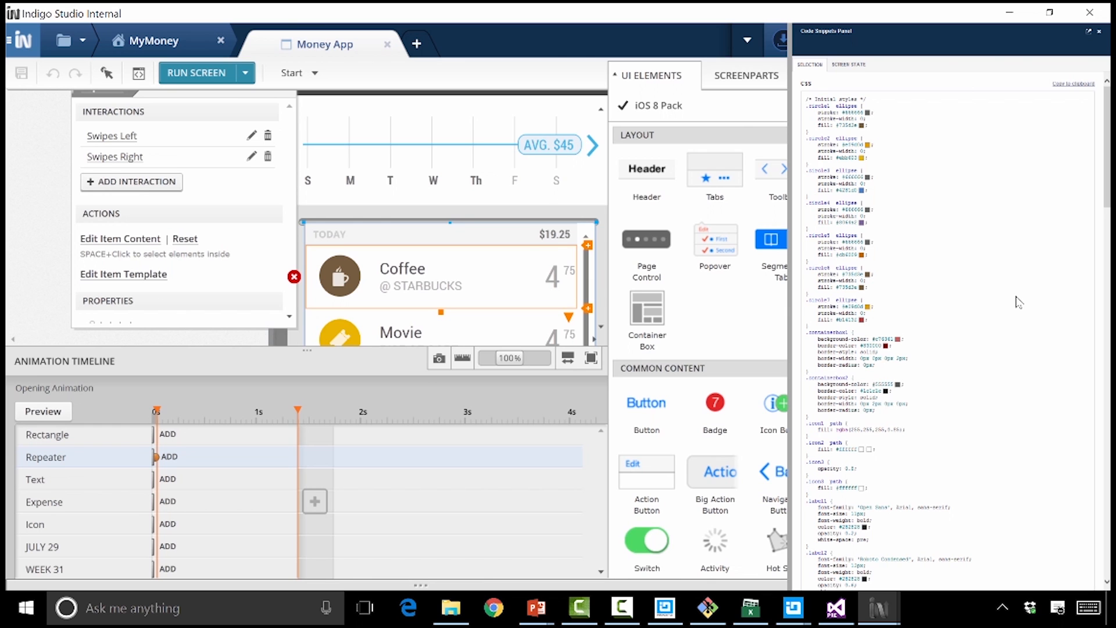
{"action": "scroll", "coordinate": [817, 244], "scroll_direction": "up", "scroll_amount": 5}
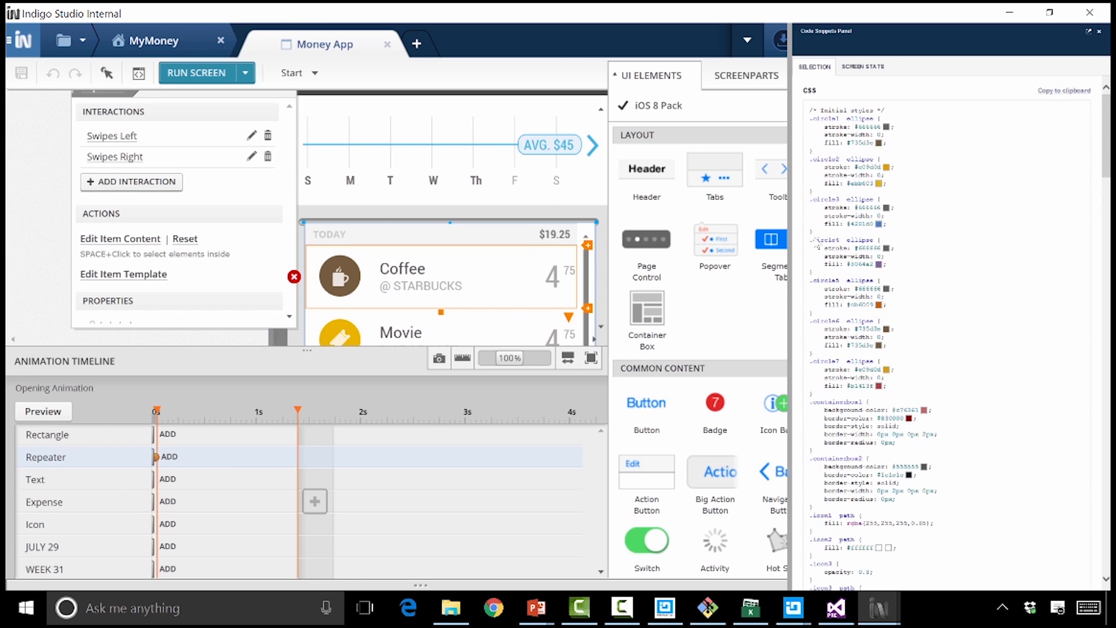
{"action": "scroll", "coordinate": [818, 244], "scroll_direction": "up", "scroll_amount": 2}
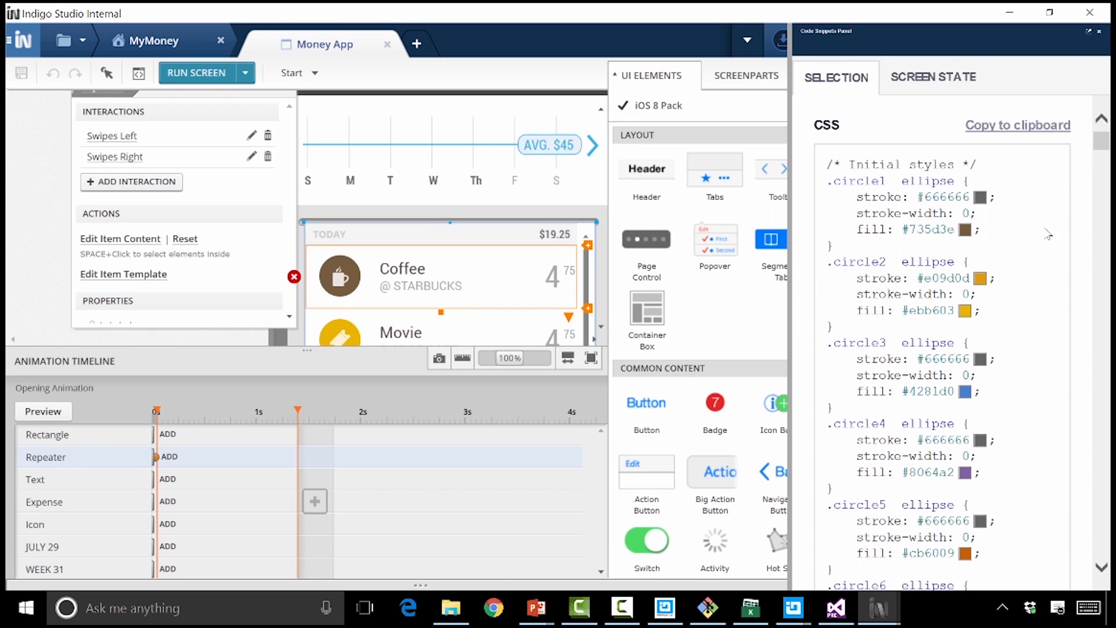
{"action": "left_click_drag", "start_coordinate": [1100, 145], "coordinate": [1103, 165]}
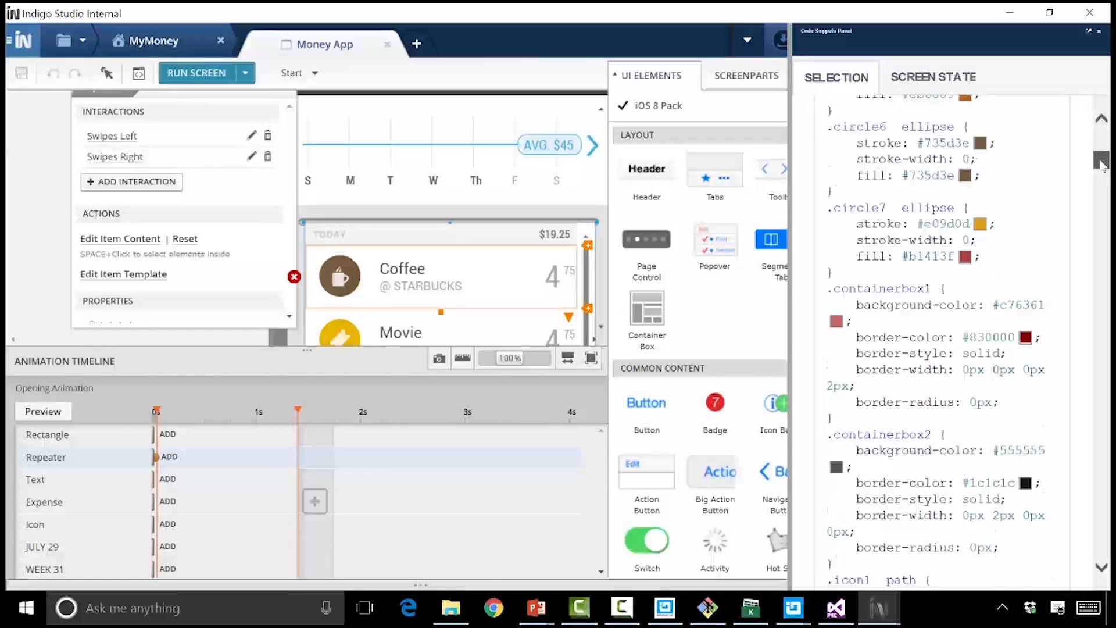
Select the weekly chart and examine its generated CSS and HTML snippets
{"action": "left_click", "coordinate": [361, 146]}
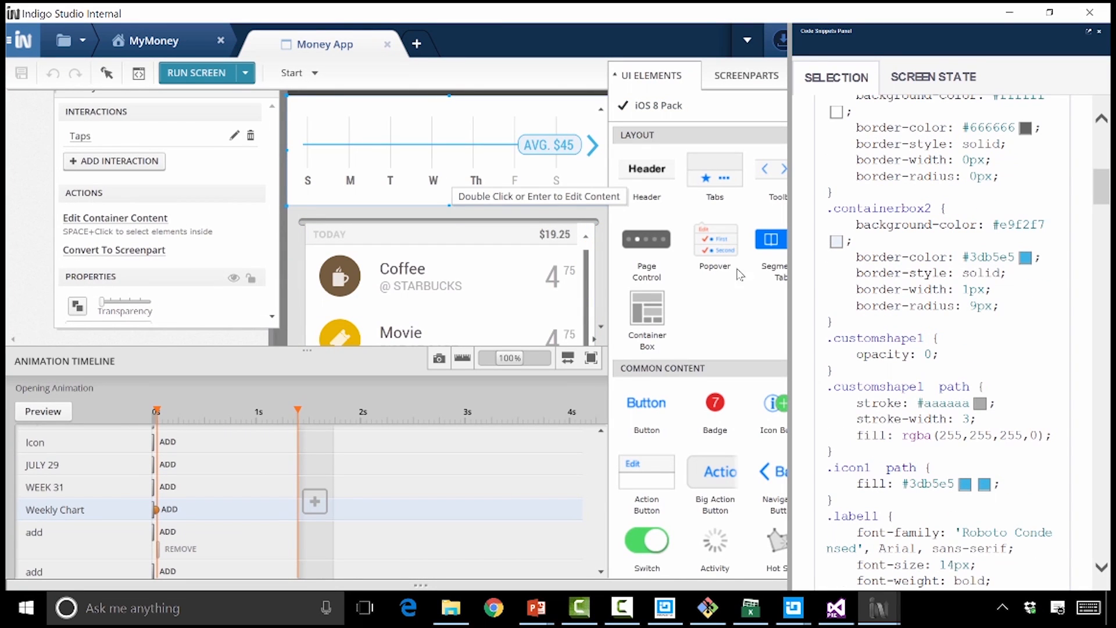
{"action": "scroll", "coordinate": [947, 296], "scroll_direction": "down", "scroll_amount": 15}
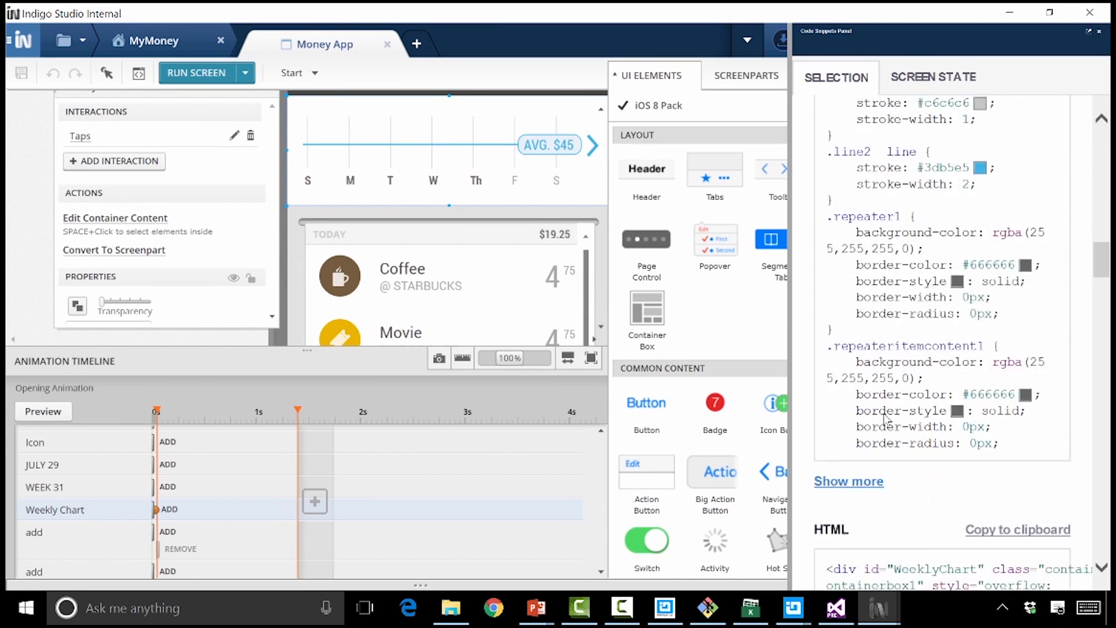
{"action": "left_click_drag", "start_coordinate": [1100, 301], "coordinate": [1092, 357]}
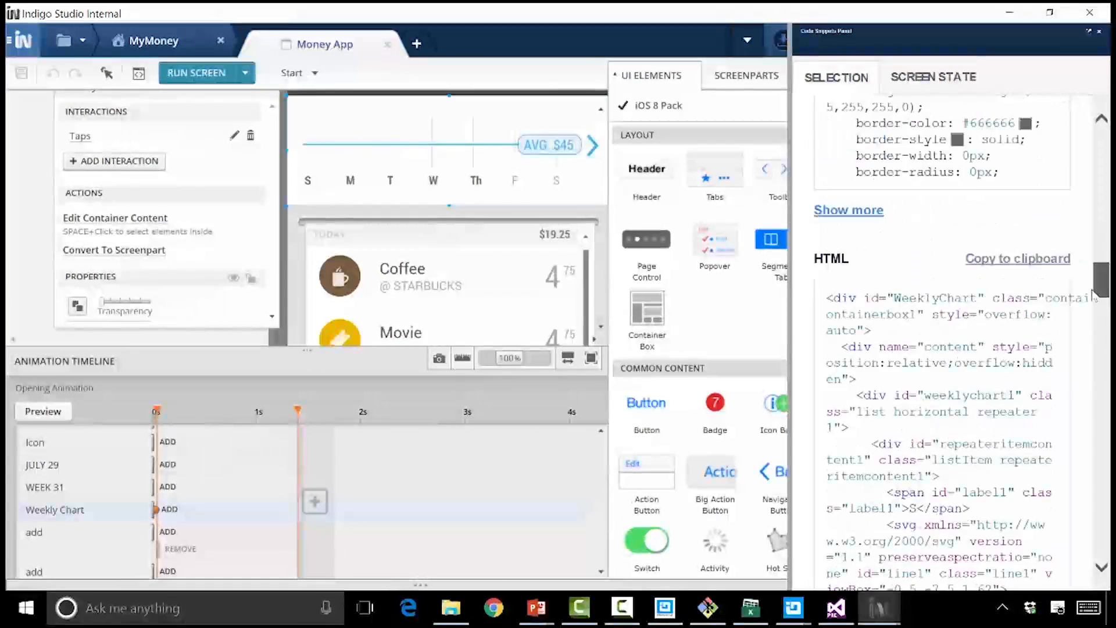
{"action": "left_click_drag", "start_coordinate": [1092, 304], "coordinate": [1090, 235]}
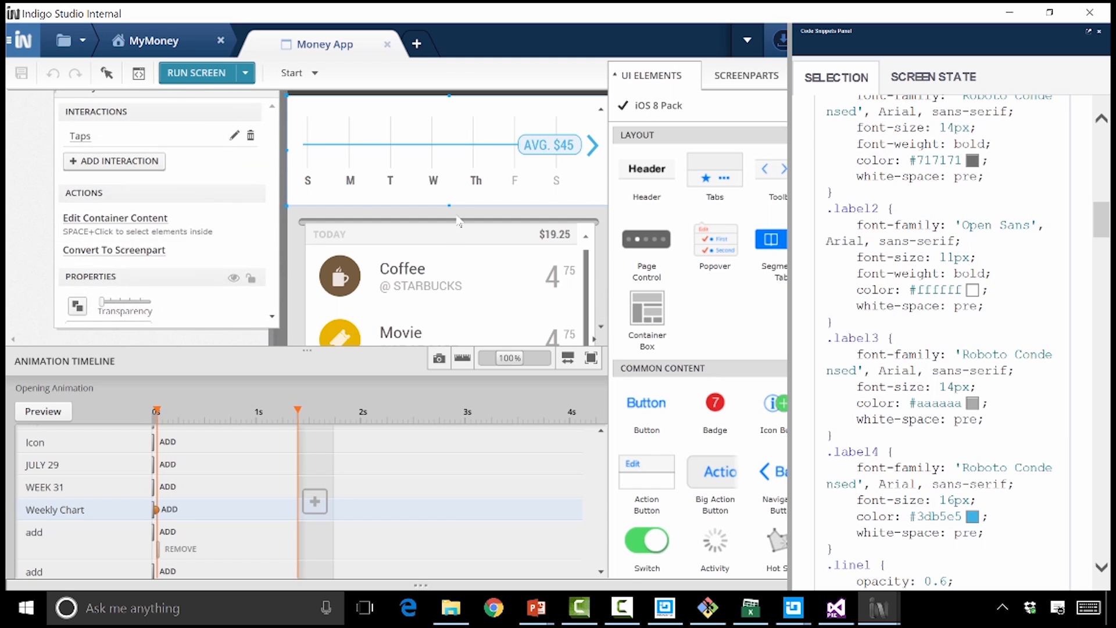
Reselect the Coffee item and display the code snippets for the whole screen state
{"action": "left_click", "coordinate": [359, 205]}
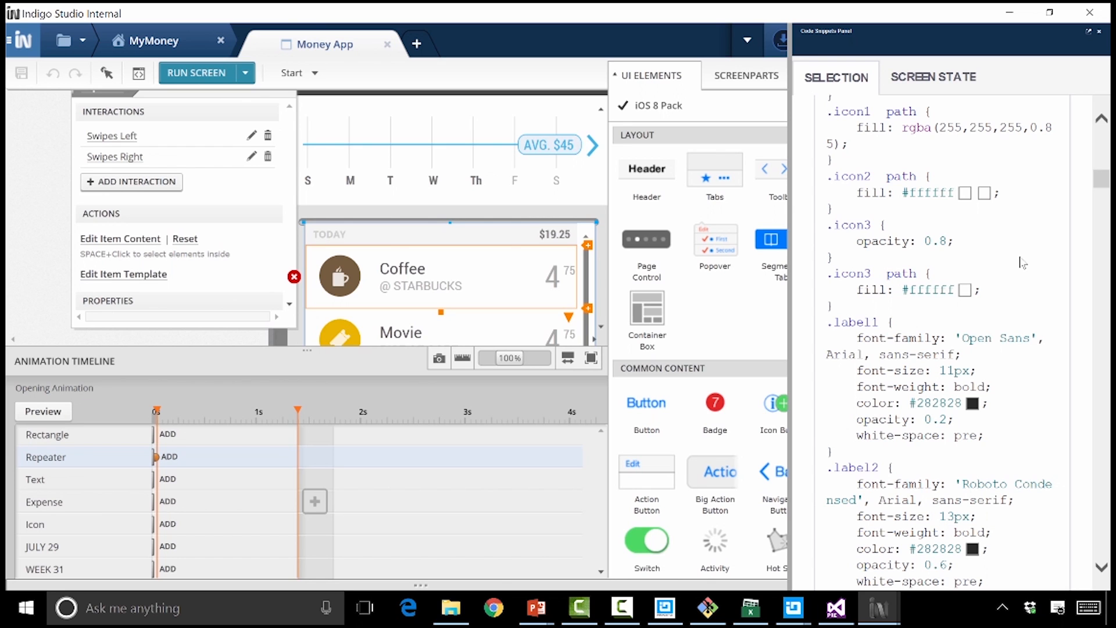
{"action": "left_click", "coordinate": [936, 77]}
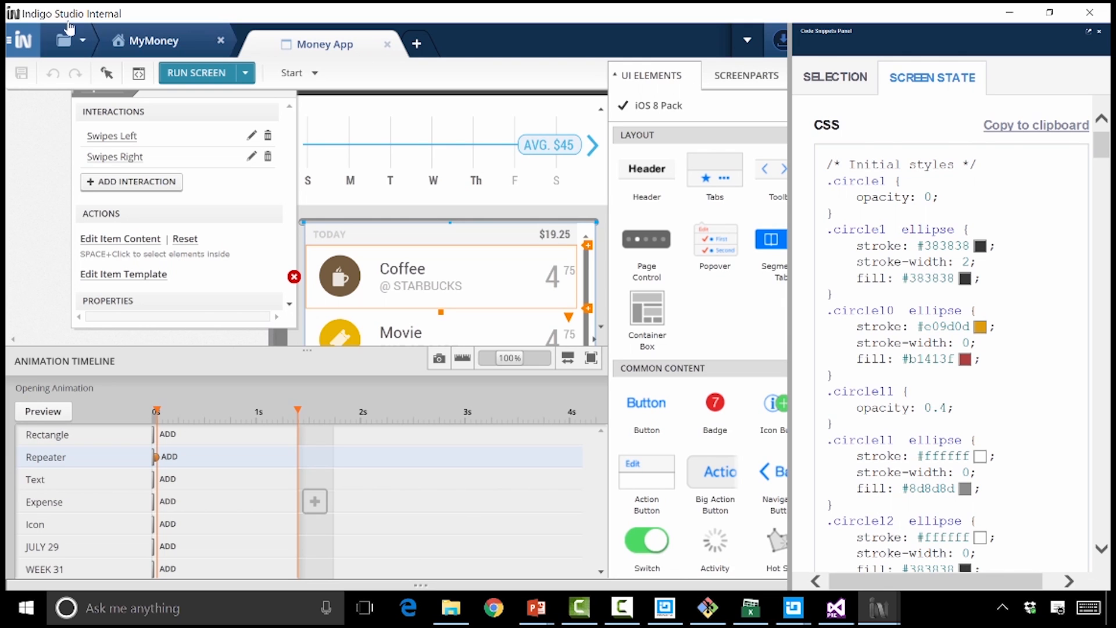
Start a new project with a blank screen document
{"action": "left_click", "coordinate": [21, 42]}
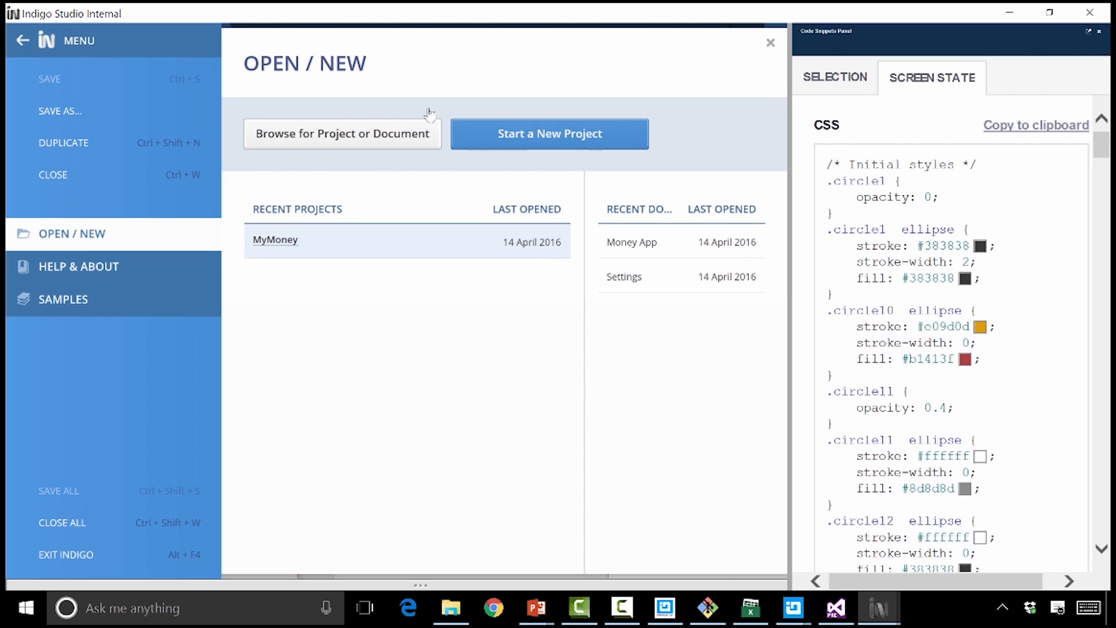
{"action": "left_click", "coordinate": [460, 129]}
{"action": "left_click", "coordinate": [356, 142]}
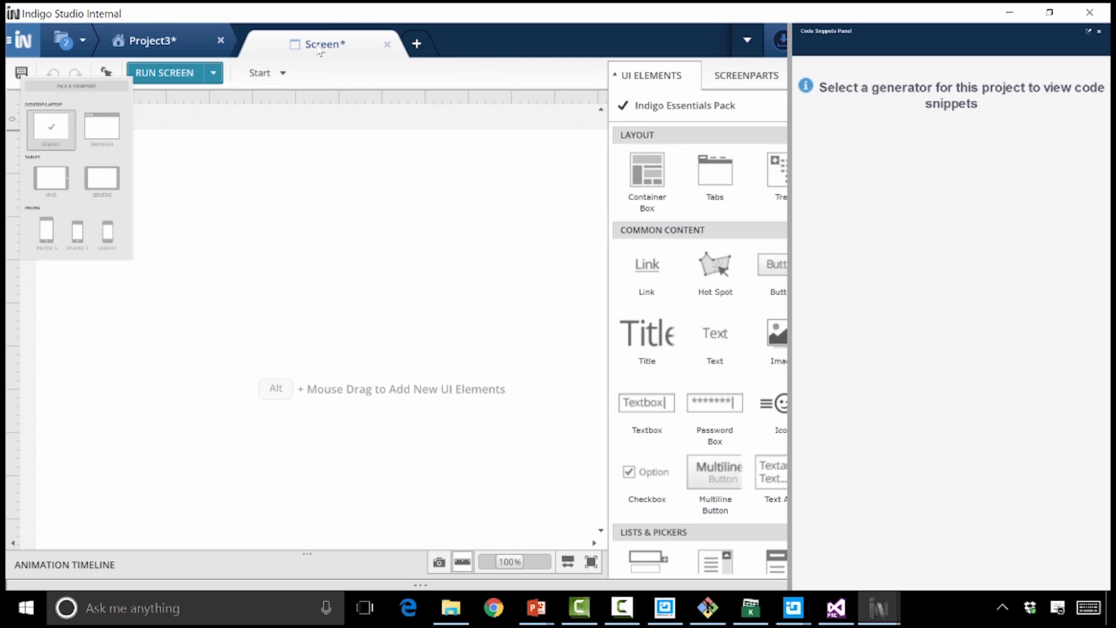
Enable the HTML/jQuery/IgniteUI Generator (DEV) as the code generator for the new project
{"action": "left_click", "coordinate": [137, 41]}
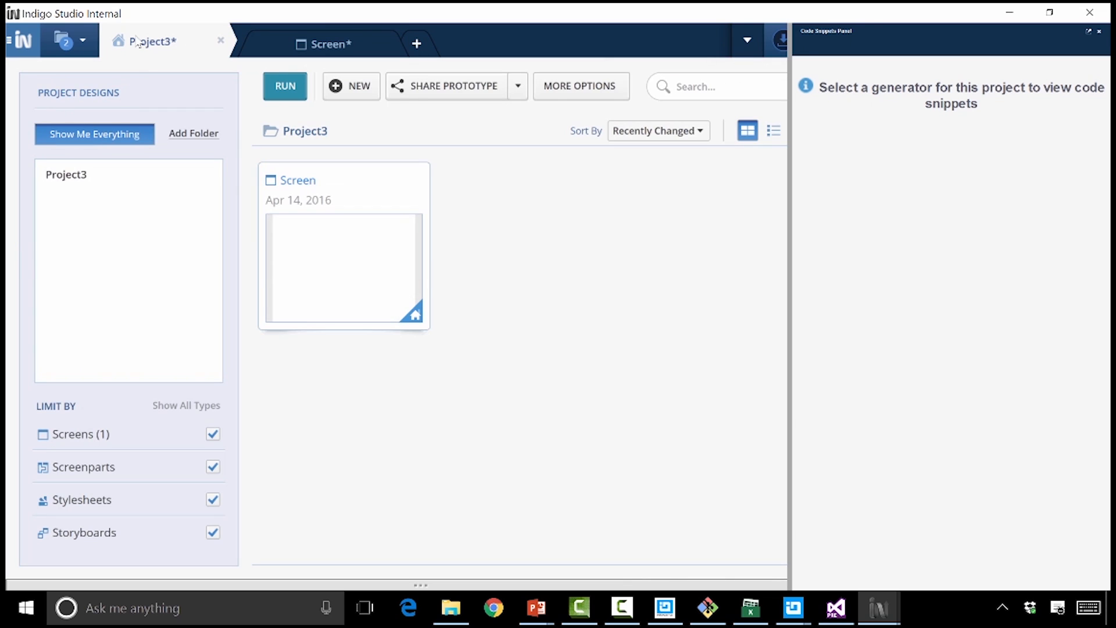
{"action": "left_click", "coordinate": [553, 96]}
{"action": "left_click", "coordinate": [575, 252]}
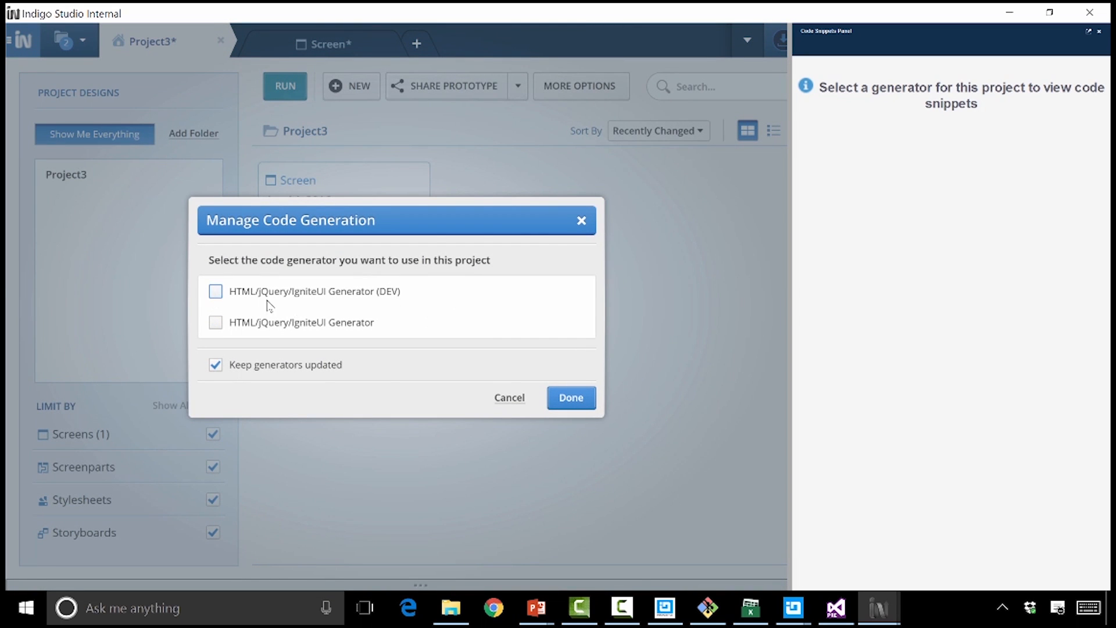
{"action": "left_click", "coordinate": [215, 292]}
{"action": "left_click", "coordinate": [571, 397]}
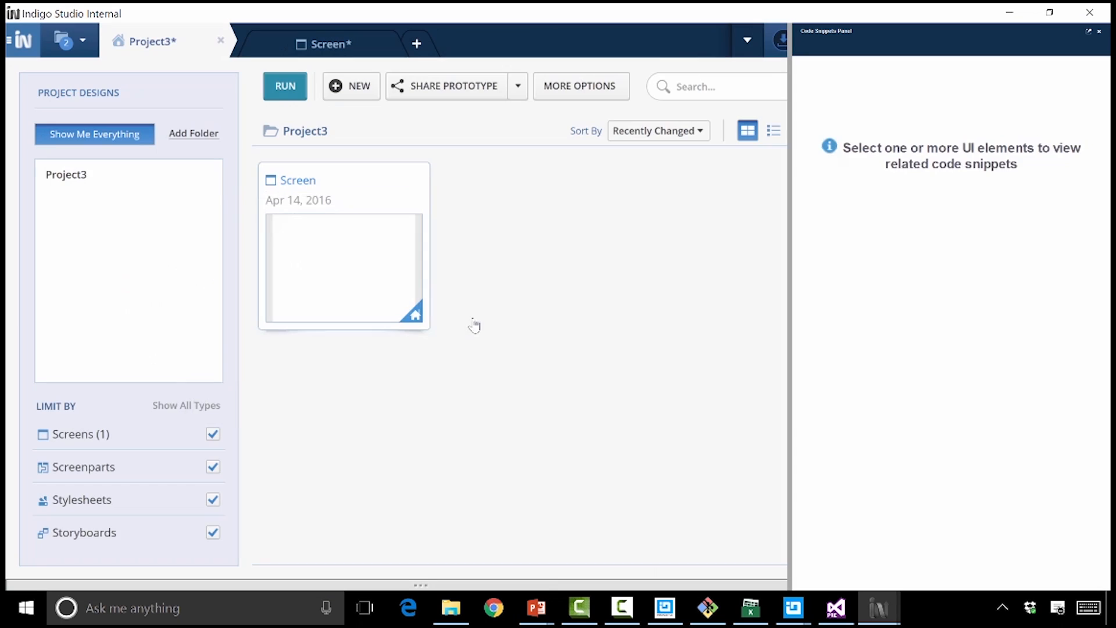
Close the code snippets panel on the new blank screen and set the screen's viewport to iPhone 6
{"action": "left_click", "coordinate": [369, 39]}
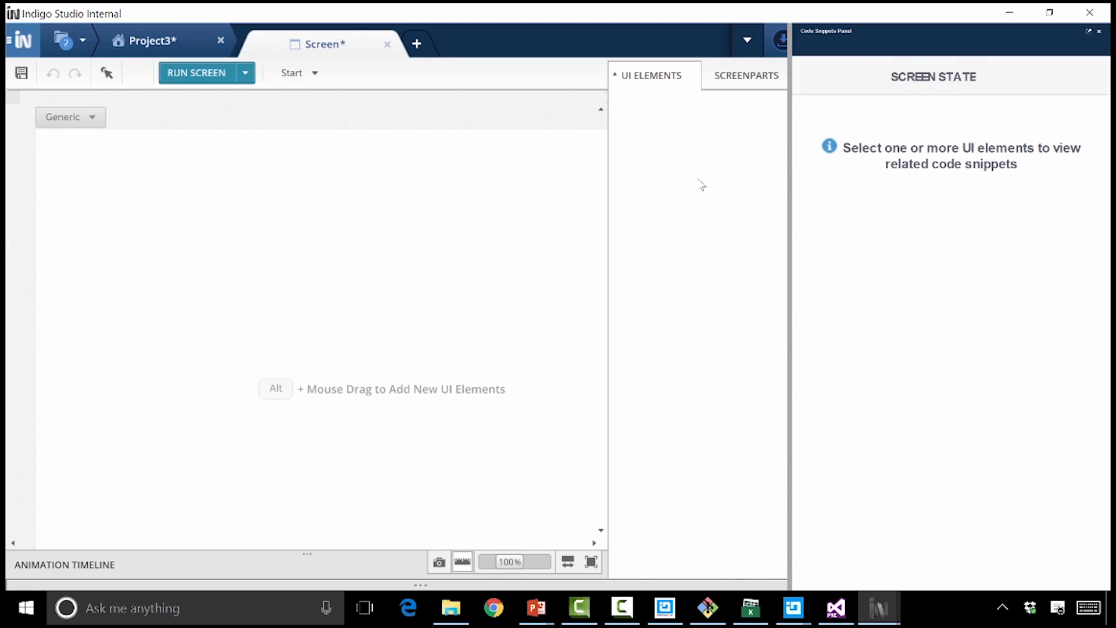
{"action": "left_click", "coordinate": [1099, 32]}
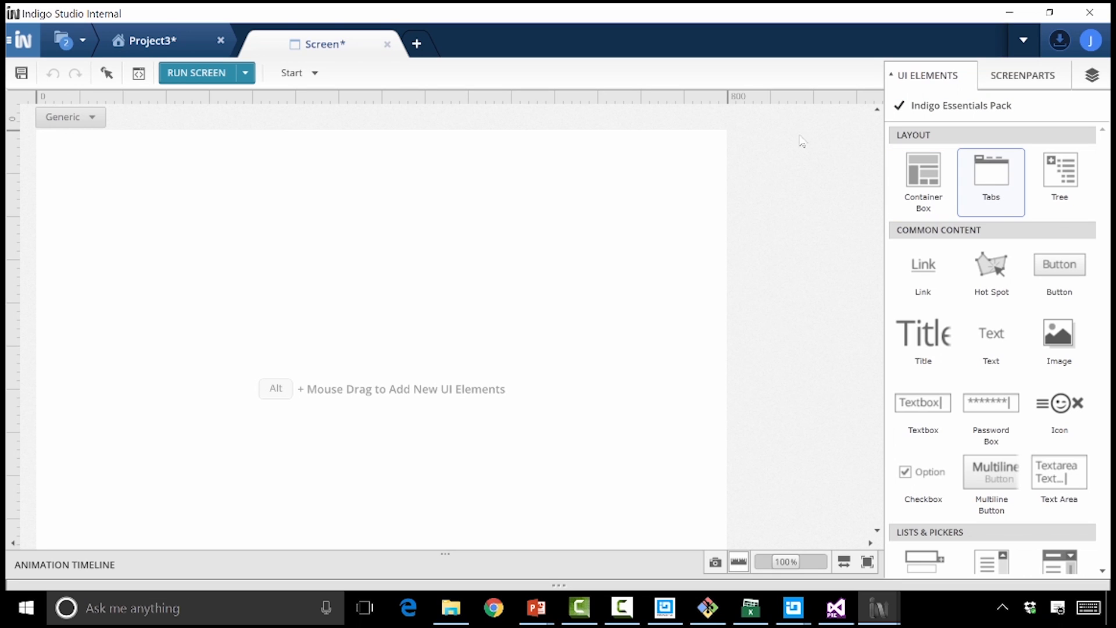
{"action": "left_click", "coordinate": [93, 118]}
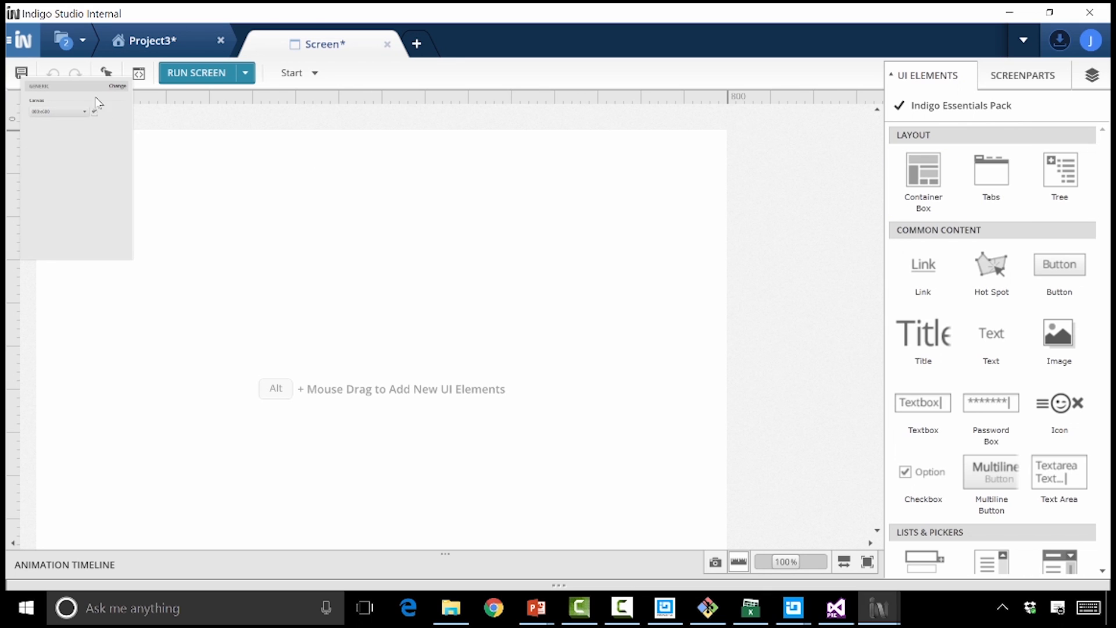
{"action": "left_click", "coordinate": [117, 86]}
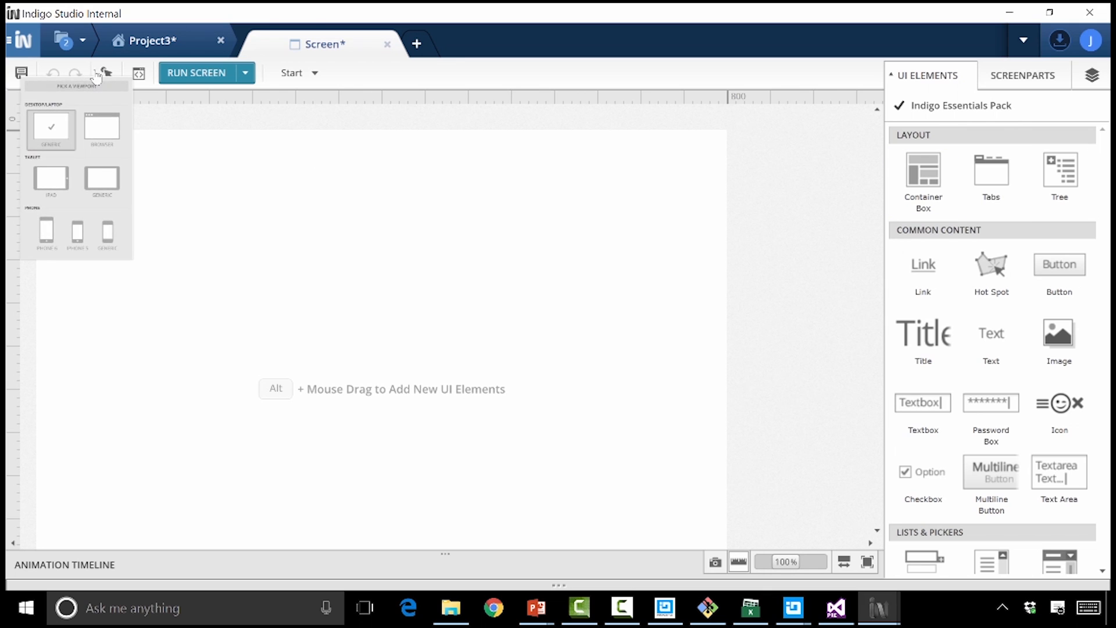
{"action": "left_click", "coordinate": [46, 231]}
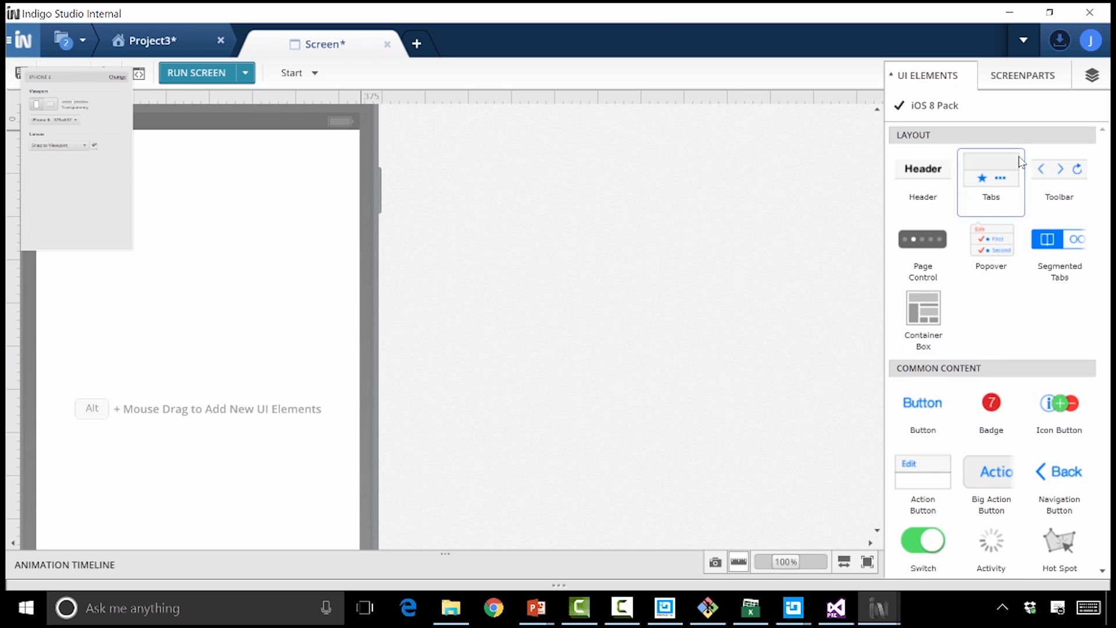
Switch the UI elements to the Essentials Platform and place a Tabs element about 300 by 234 in the upper phone screen
{"action": "left_click", "coordinate": [956, 109]}
{"action": "left_click", "coordinate": [937, 137]}
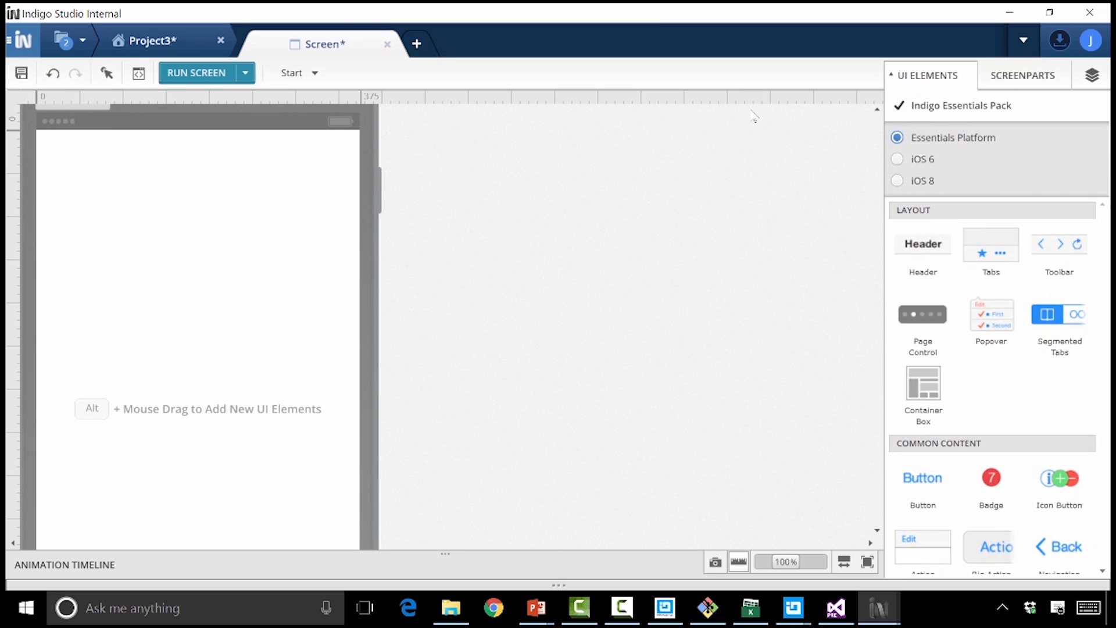
{"action": "left_click_drag", "start_coordinate": [991, 192], "coordinate": [180, 340]}
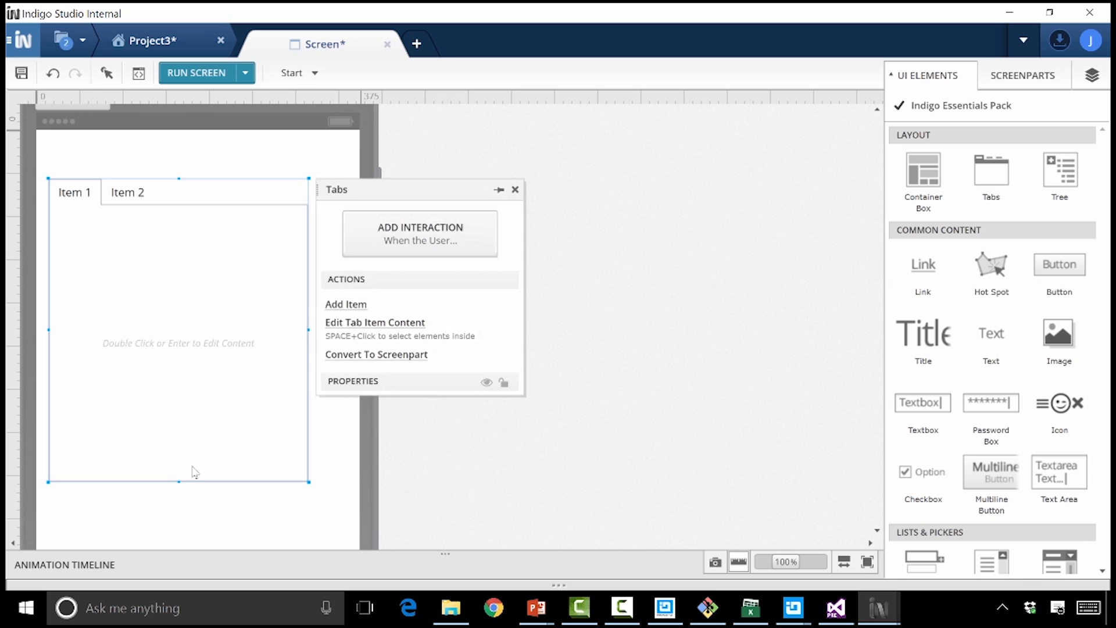
{"action": "left_click_drag", "start_coordinate": [179, 482], "coordinate": [180, 382]}
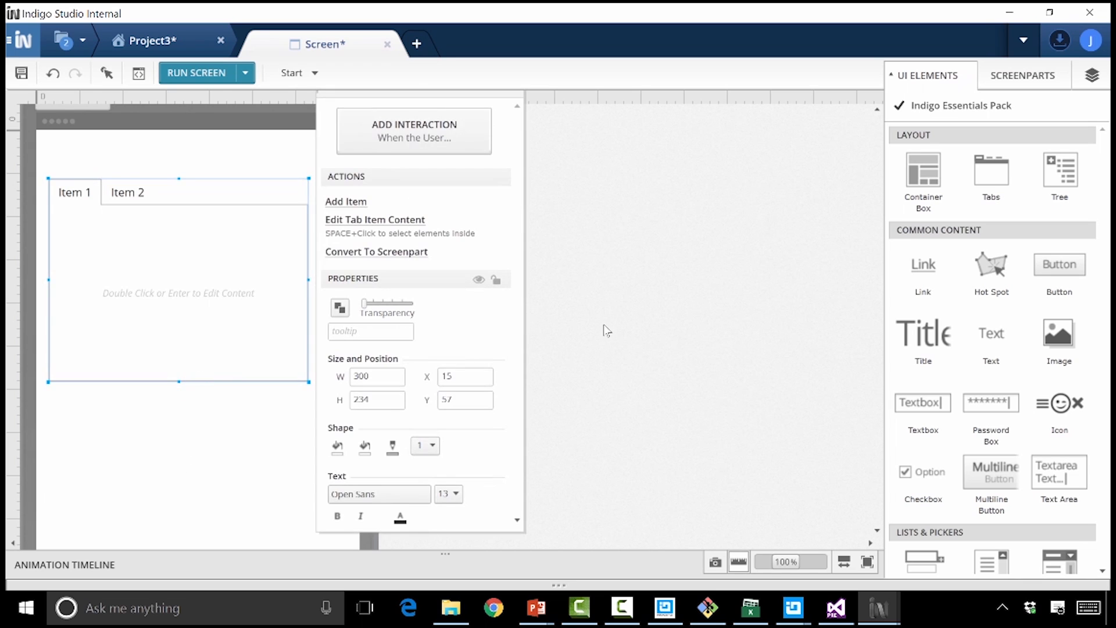
Add a Table of about 500 by 130 below the tabs and a Drop Down beneath the table
{"action": "scroll", "coordinate": [1032, 433], "scroll_direction": "down", "scroll_amount": 5}
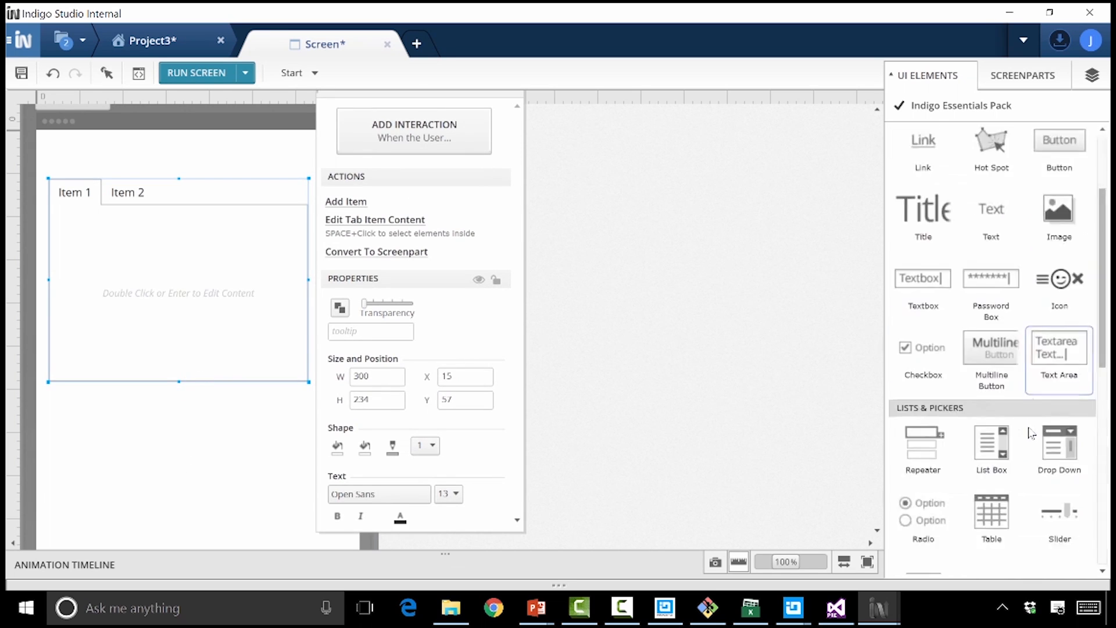
{"action": "scroll", "coordinate": [1029, 433], "scroll_direction": "up", "scroll_amount": 1}
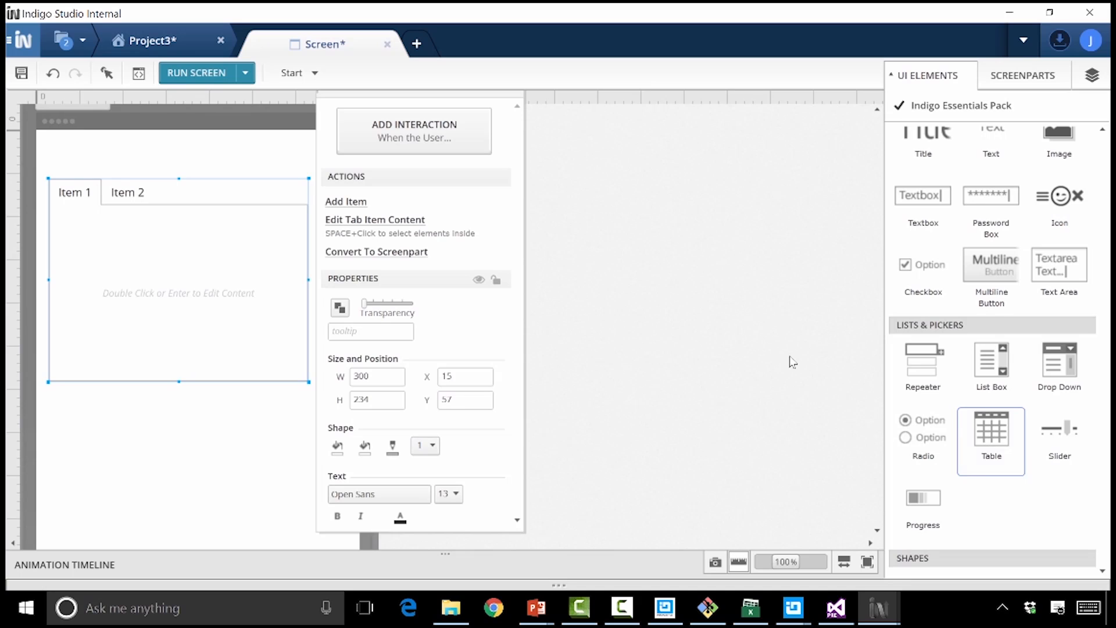
{"action": "mouse_move", "coordinate": [289, 453]}
{"action": "left_mouse_down"}
{"action": "mouse_move", "coordinate": [265, 445]}
{"action": "mouse_move", "coordinate": [250, 461]}
{"action": "mouse_move", "coordinate": [270, 459]}
{"action": "left_mouse_up"}
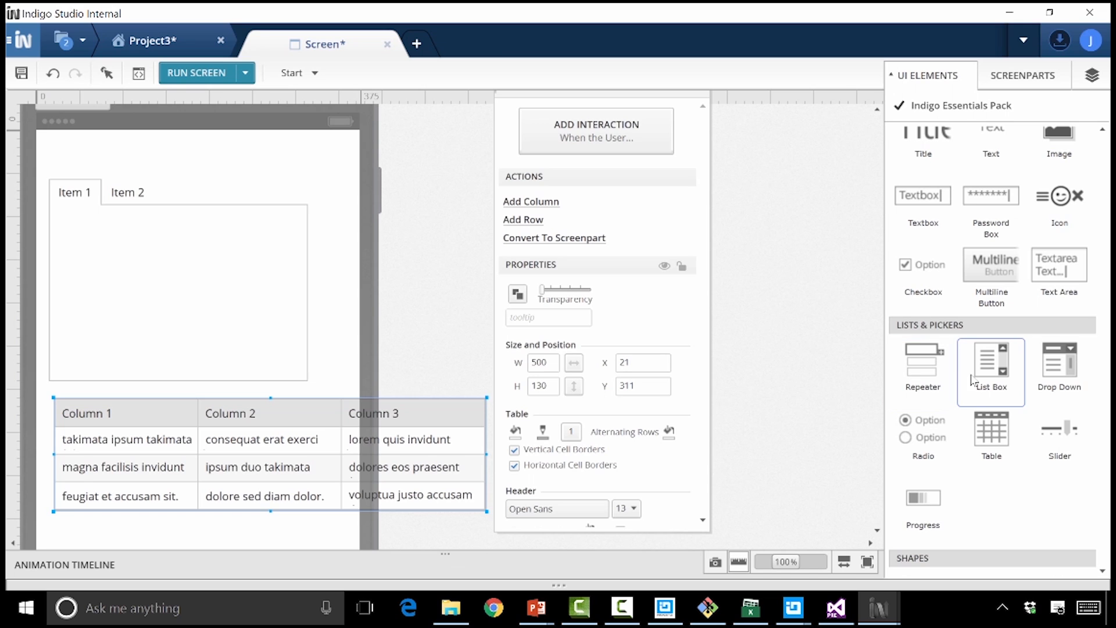
{"action": "left_click_drag", "start_coordinate": [1058, 372], "coordinate": [122, 535]}
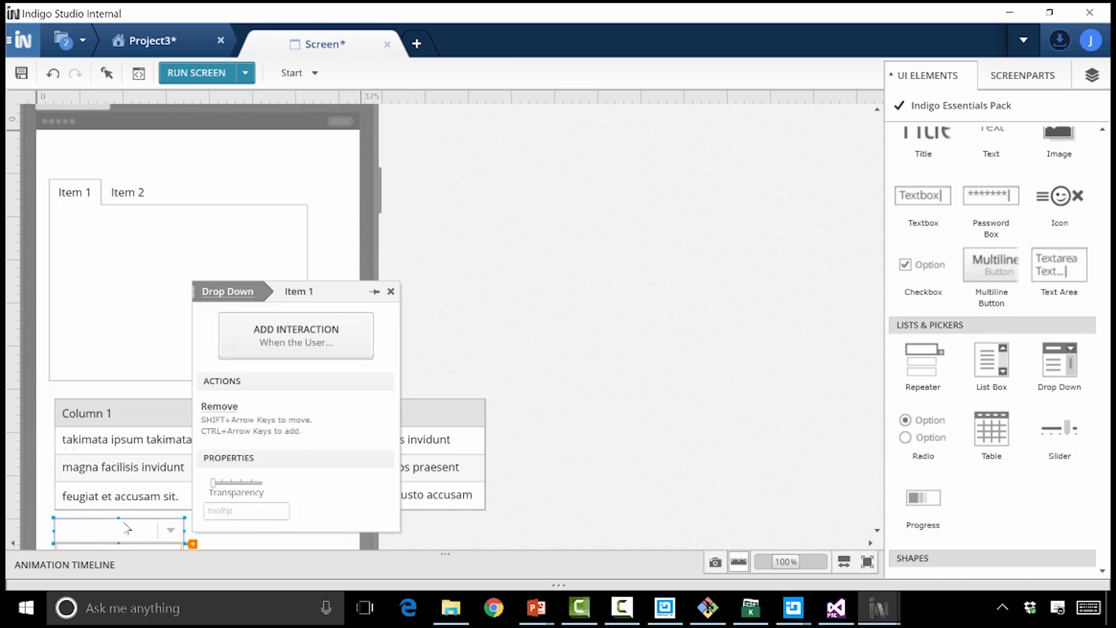
{"action": "left_click", "coordinate": [129, 481]}
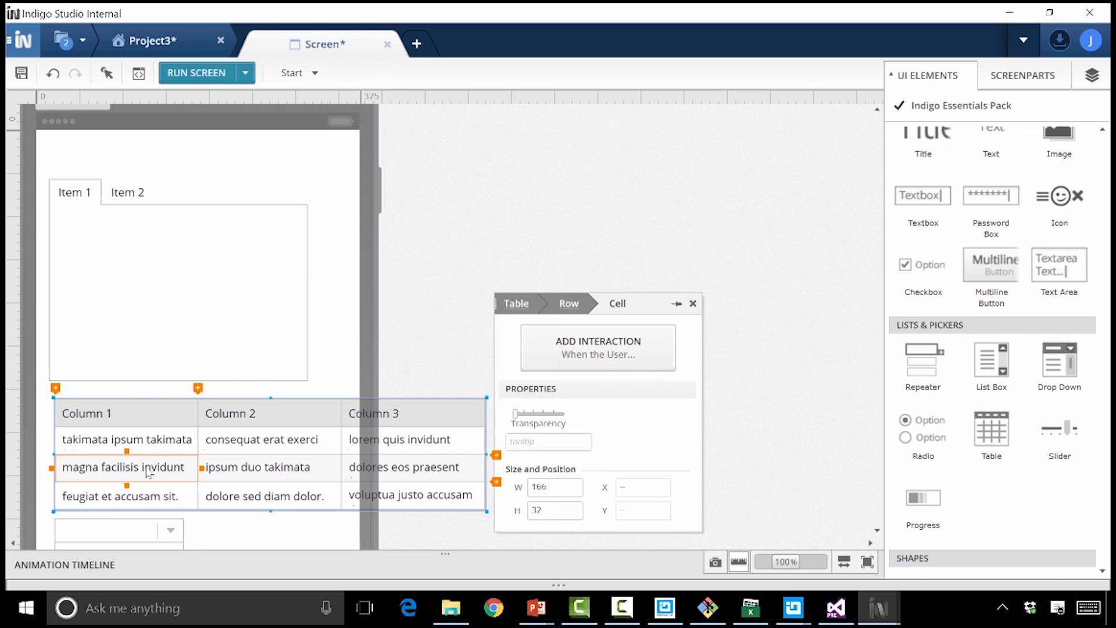
{"action": "left_click", "coordinate": [238, 275]}
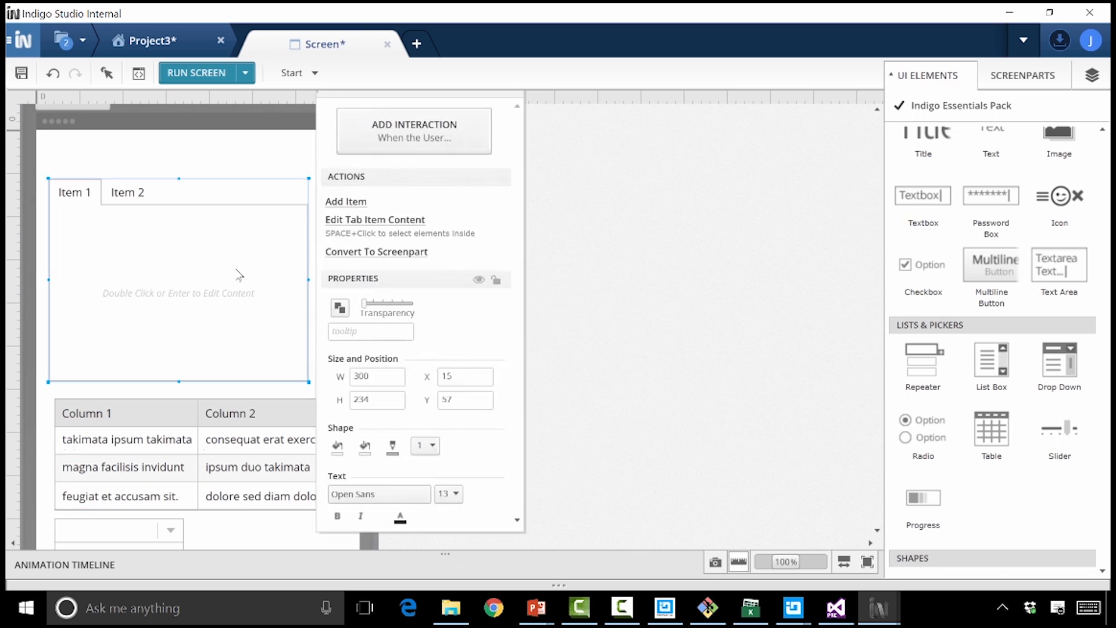
{"action": "left_click", "coordinate": [424, 144]}
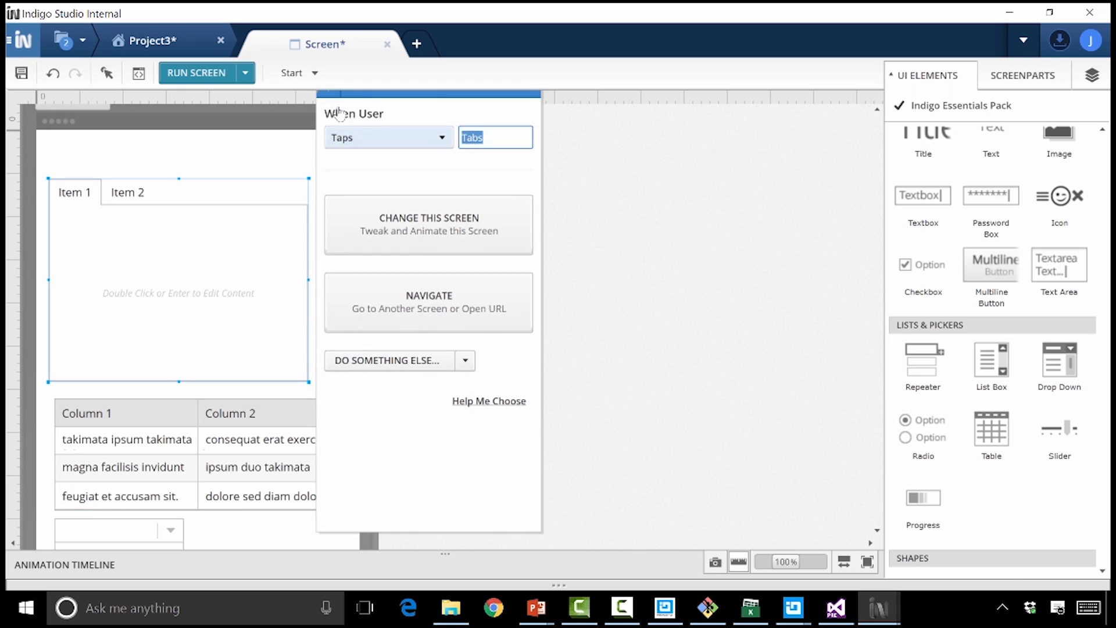
{"action": "left_click", "coordinate": [389, 137]}
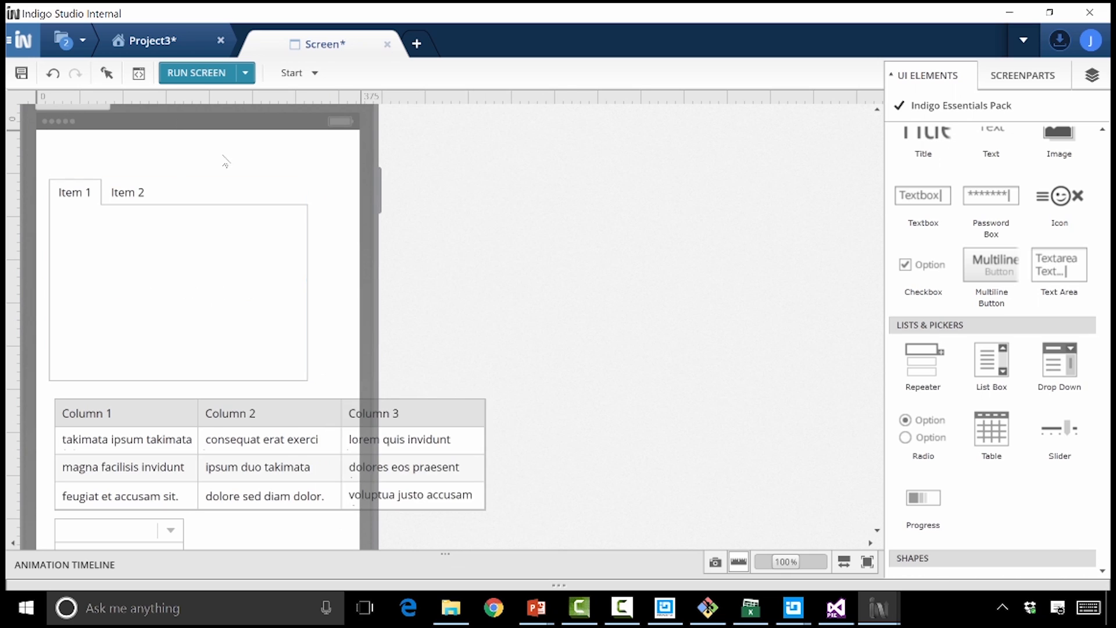
Display the generated code snippets for the Tabs element, with the code text enlarged and the snippets area widened
{"action": "left_click", "coordinate": [114, 67]}
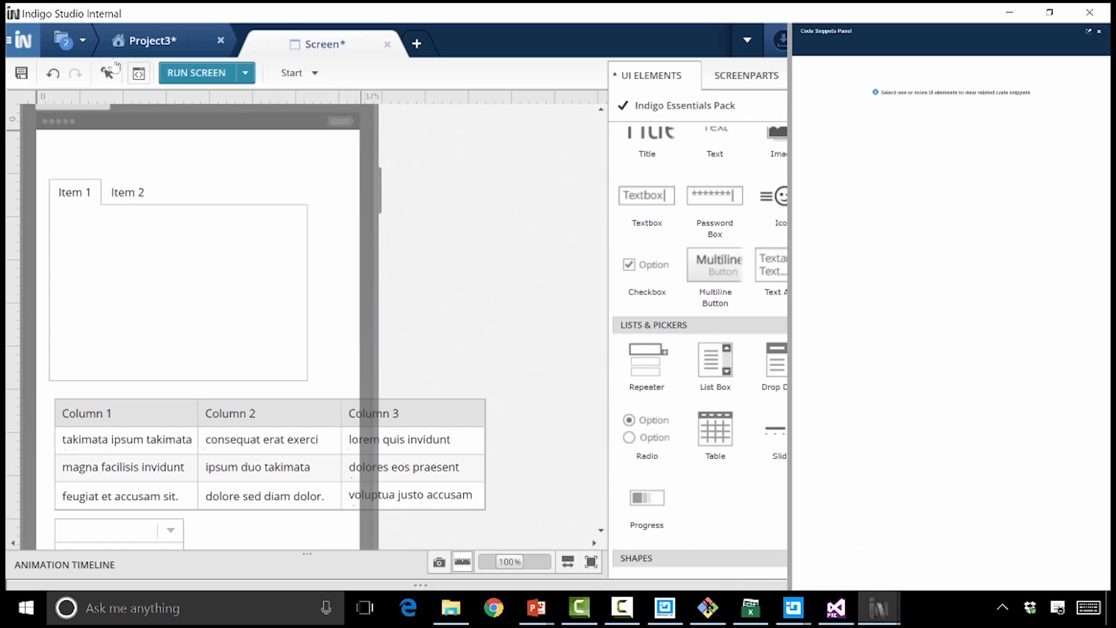
{"action": "left_click", "coordinate": [155, 219]}
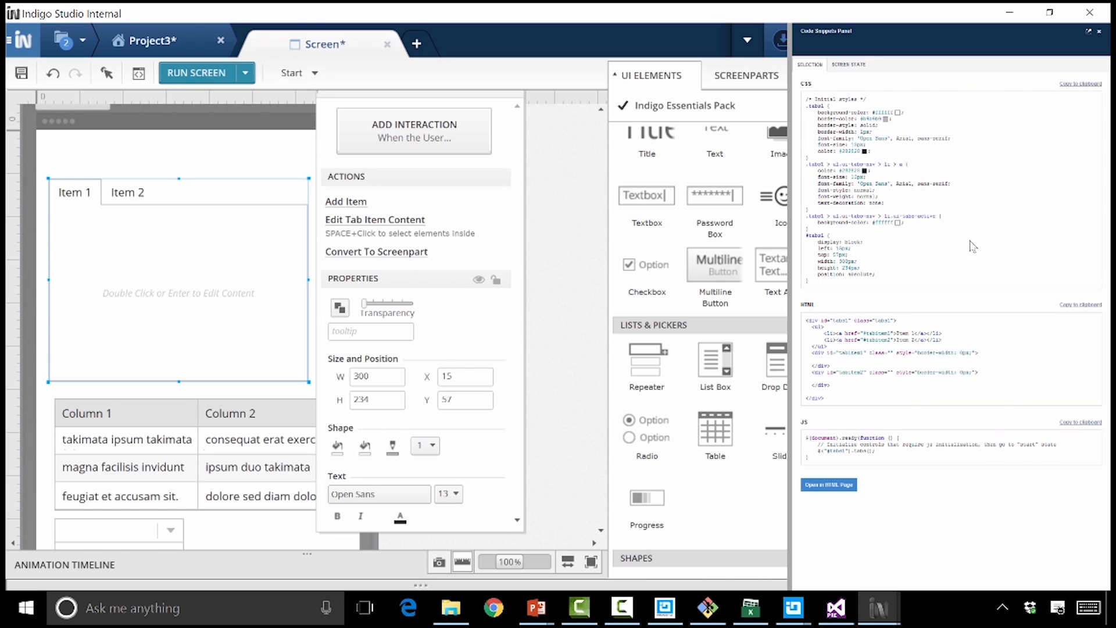
{"action": "key", "text": "ctrl+plus"}
{"action": "key", "text": "ctrl+plus"}
{"action": "key", "text": "ctrl+plus"}
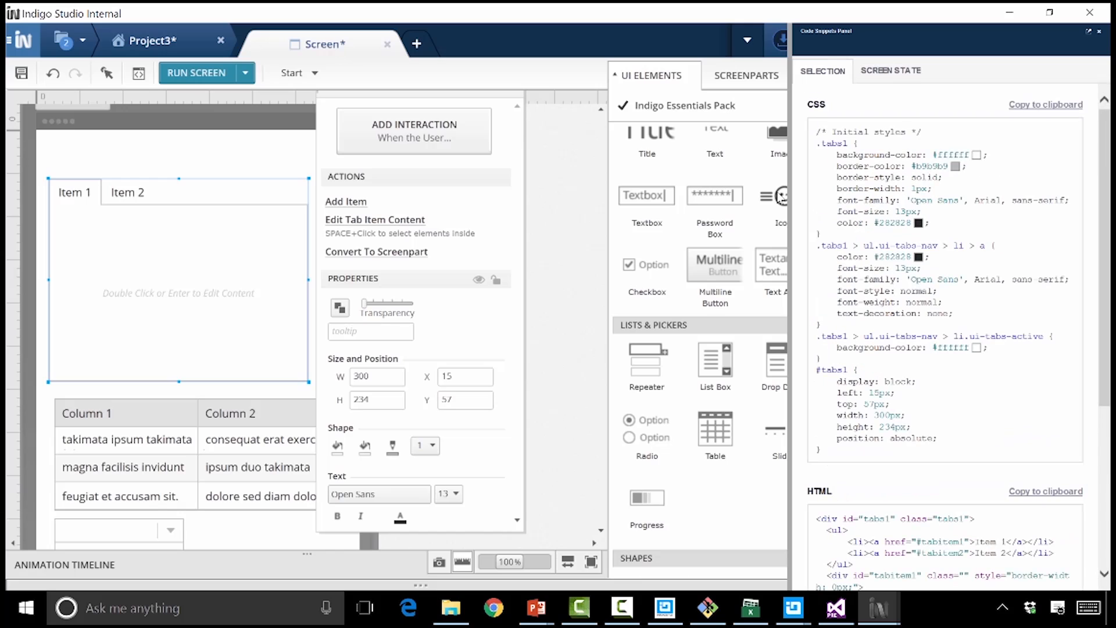
{"action": "left_click_drag", "start_coordinate": [790, 305], "coordinate": [584, 305]}
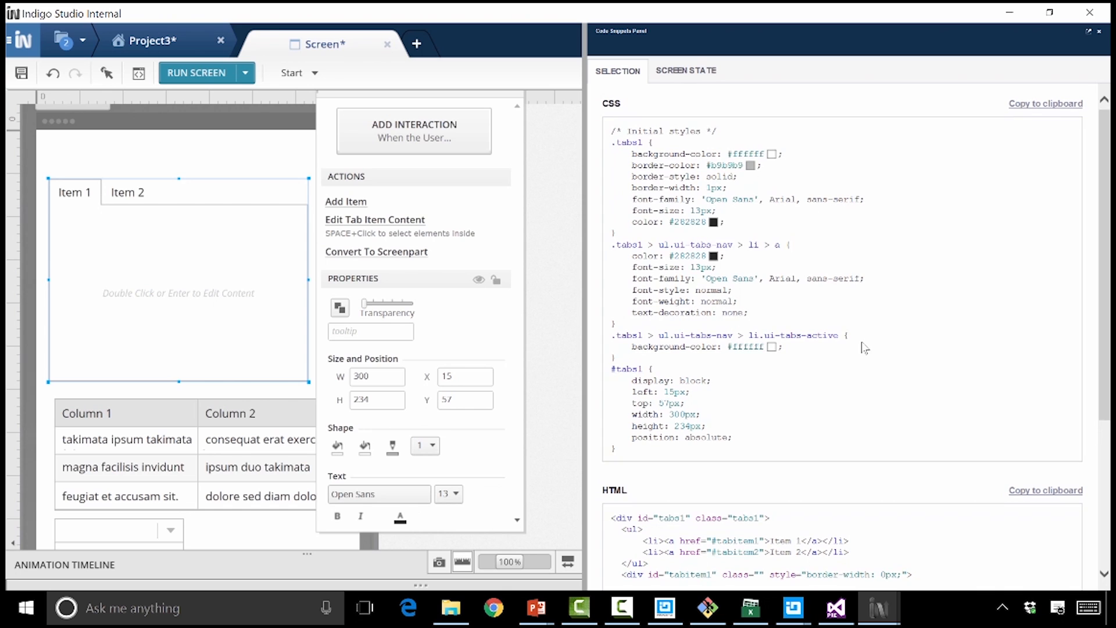
Examine the Tabs element's generated CSS, HTML and JS, including the #tabs1 position rules and the tabs initialization call
{"action": "scroll", "coordinate": [860, 344], "scroll_direction": "down", "scroll_amount": 3}
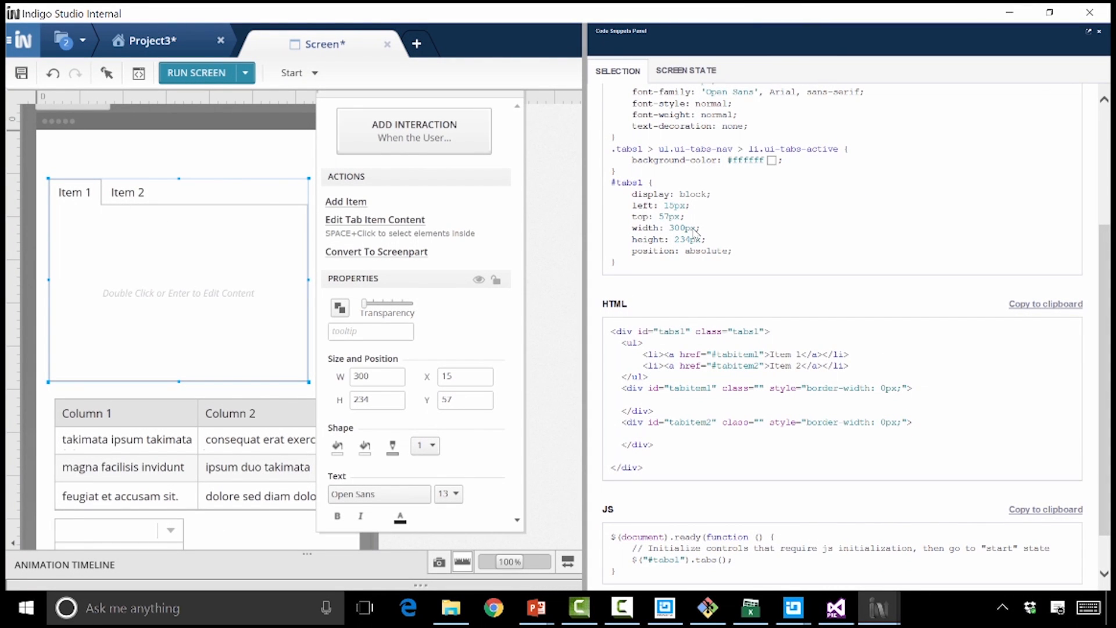
{"action": "scroll", "coordinate": [693, 229], "scroll_direction": "up", "scroll_amount": 2}
{"action": "scroll", "coordinate": [693, 229], "scroll_direction": "up", "scroll_amount": 2}
{"action": "left_click_drag", "start_coordinate": [616, 143], "coordinate": [791, 351]}
{"action": "left_click", "coordinate": [766, 386]}
{"action": "left_click_drag", "start_coordinate": [740, 438], "coordinate": [609, 369]}
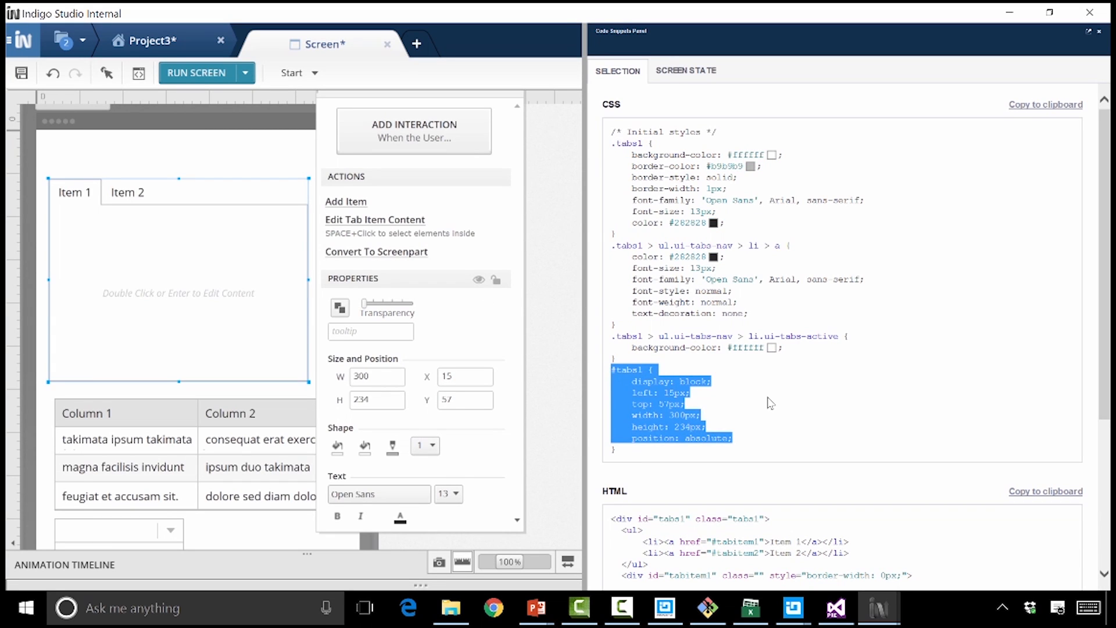
{"action": "scroll", "coordinate": [771, 402], "scroll_direction": "down", "scroll_amount": 5}
{"action": "left_click", "coordinate": [616, 284]}
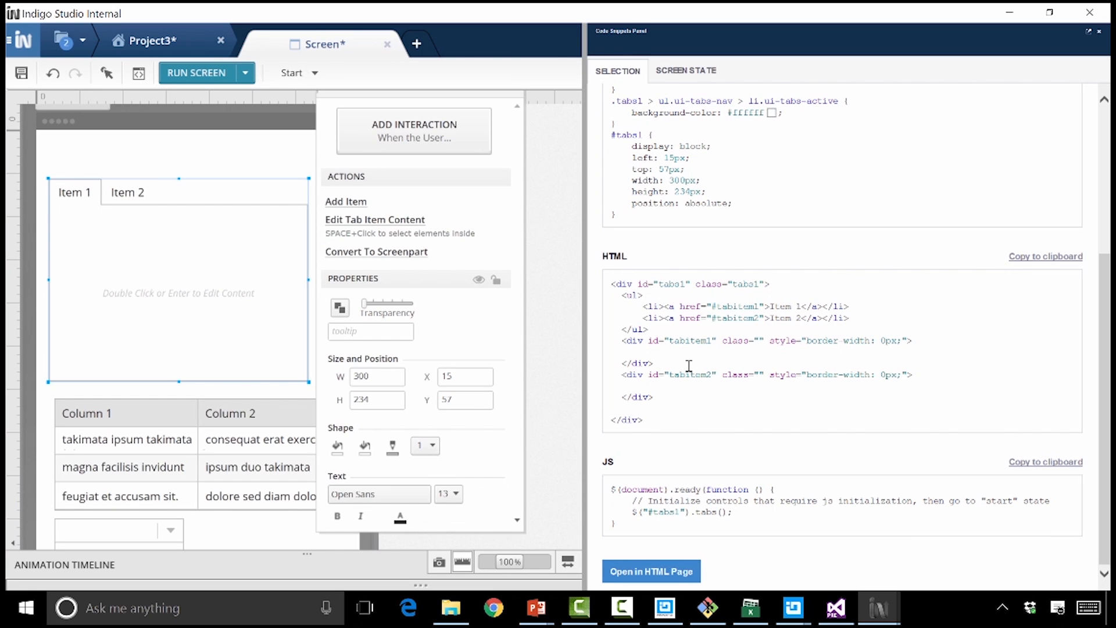
{"action": "left_click_drag", "start_coordinate": [622, 525], "coordinate": [687, 528]}
Examine the Table's generated code, including the grid1 class, the datagrid1 data source and the igGrid initialization
{"action": "left_click", "coordinate": [256, 435]}
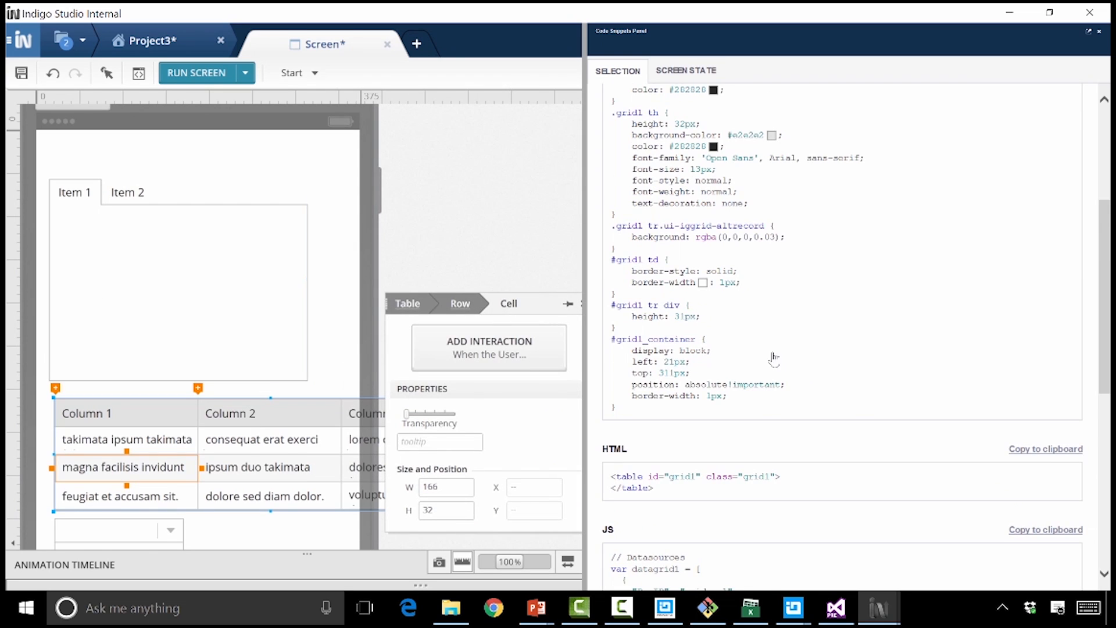
{"action": "scroll", "coordinate": [774, 363], "scroll_direction": "down", "scroll_amount": 4}
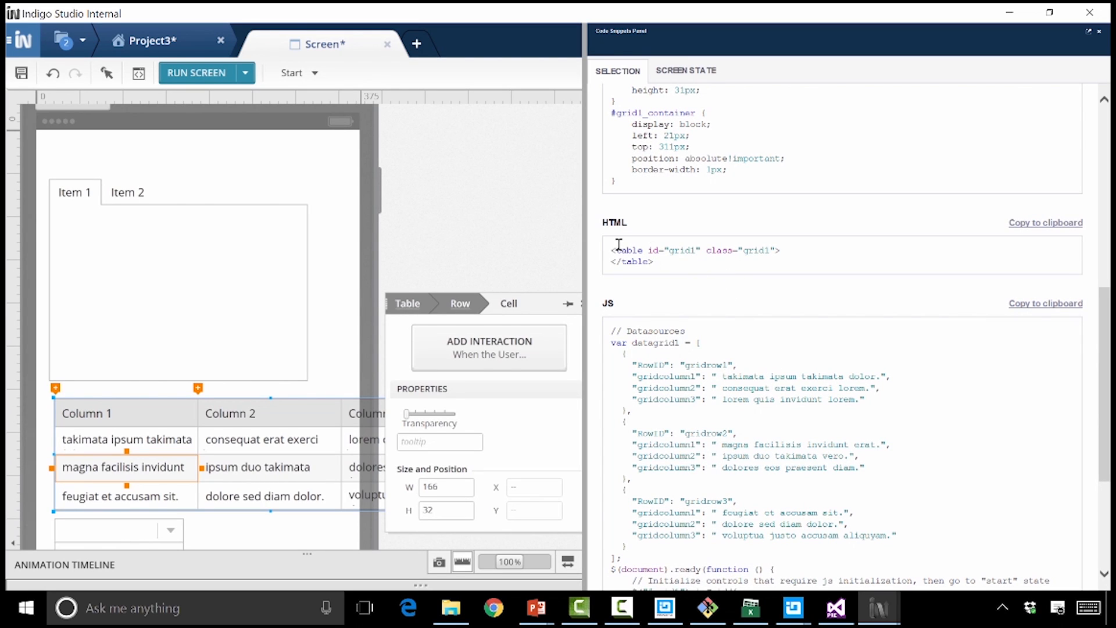
{"action": "double_click", "coordinate": [751, 254]}
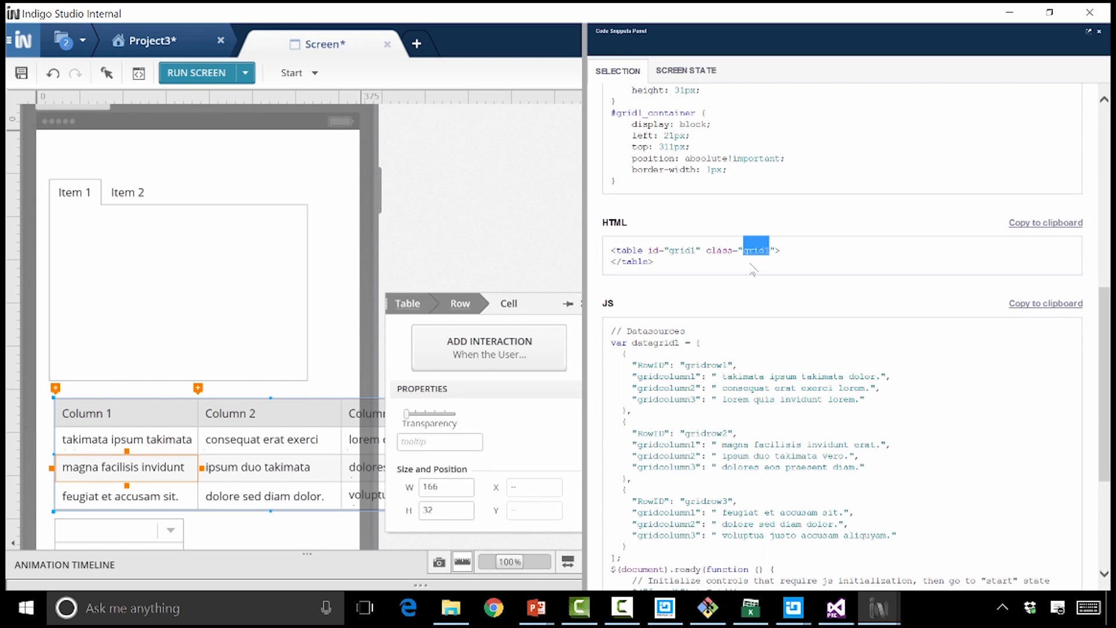
{"action": "left_click_drag", "start_coordinate": [611, 342], "coordinate": [576, 357]}
{"action": "left_click", "coordinate": [575, 359]}
{"action": "scroll", "coordinate": [718, 445], "scroll_direction": "down", "scroll_amount": 3}
{"action": "double_click", "coordinate": [710, 378]}
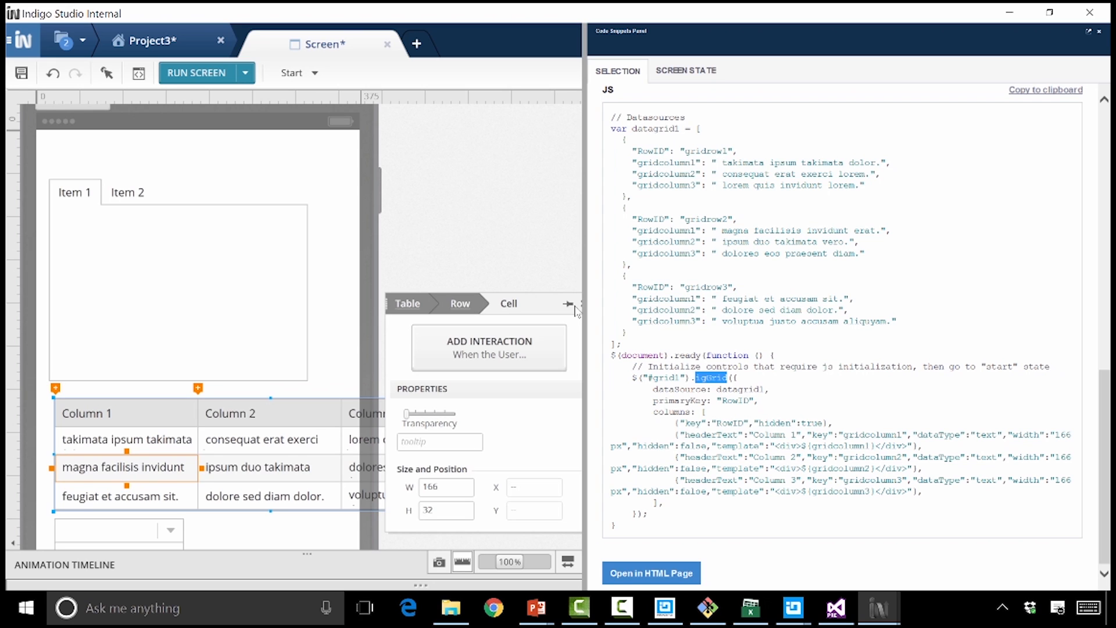
{"action": "left_click", "coordinate": [243, 462]}
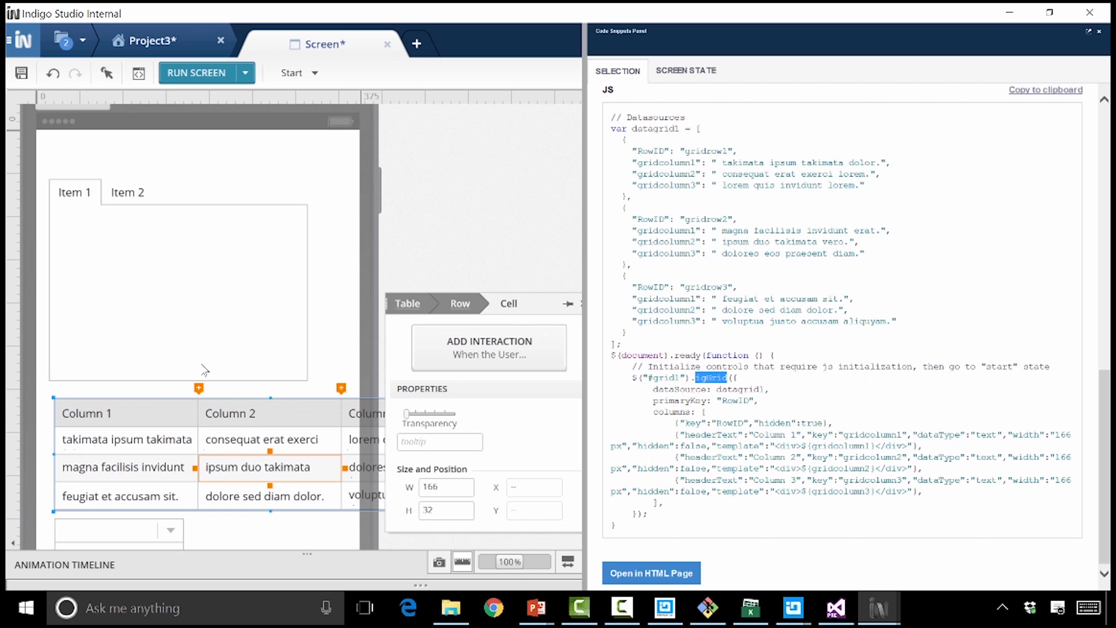
{"action": "left_click", "coordinate": [792, 377]}
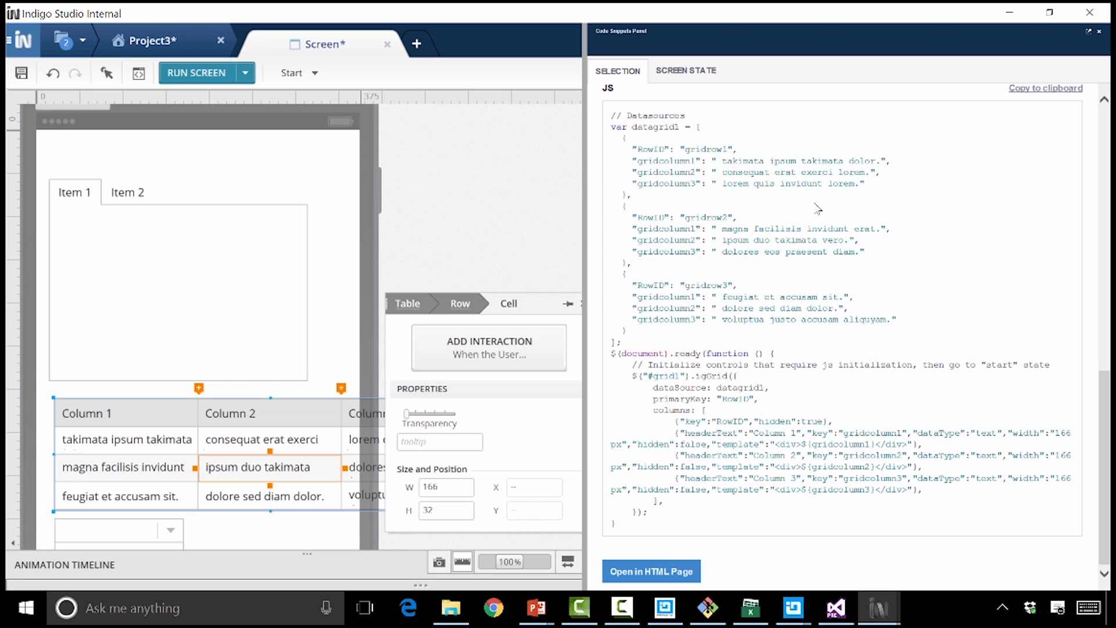
Review the generated CSS, HTML and JS for the whole screen state
{"action": "left_click", "coordinate": [685, 71]}
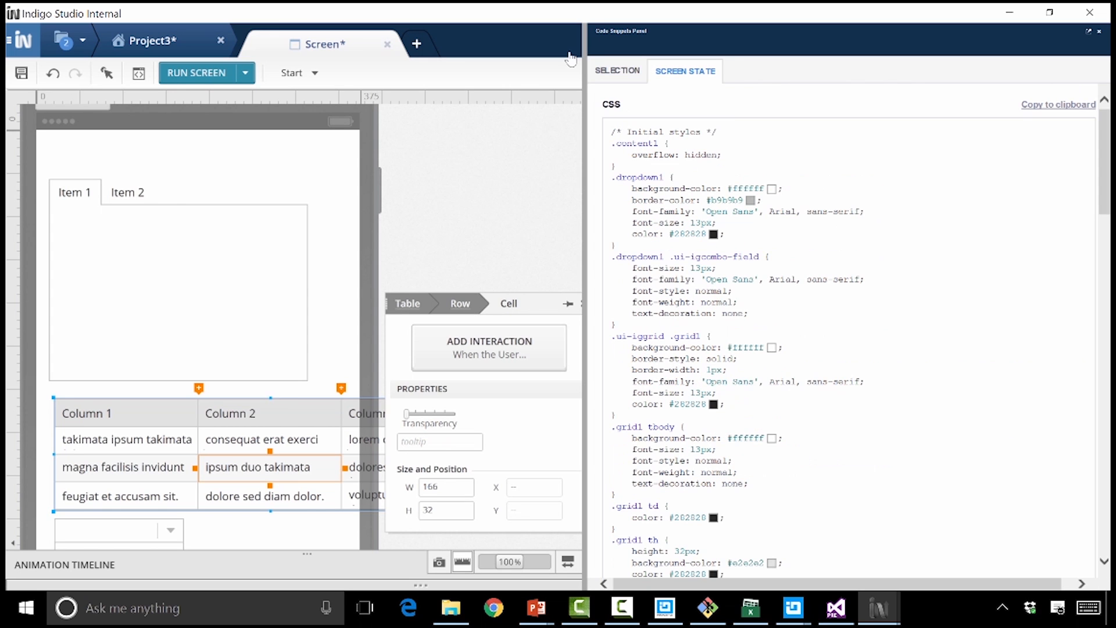
{"action": "scroll", "coordinate": [754, 234], "scroll_direction": "down", "scroll_amount": 10}
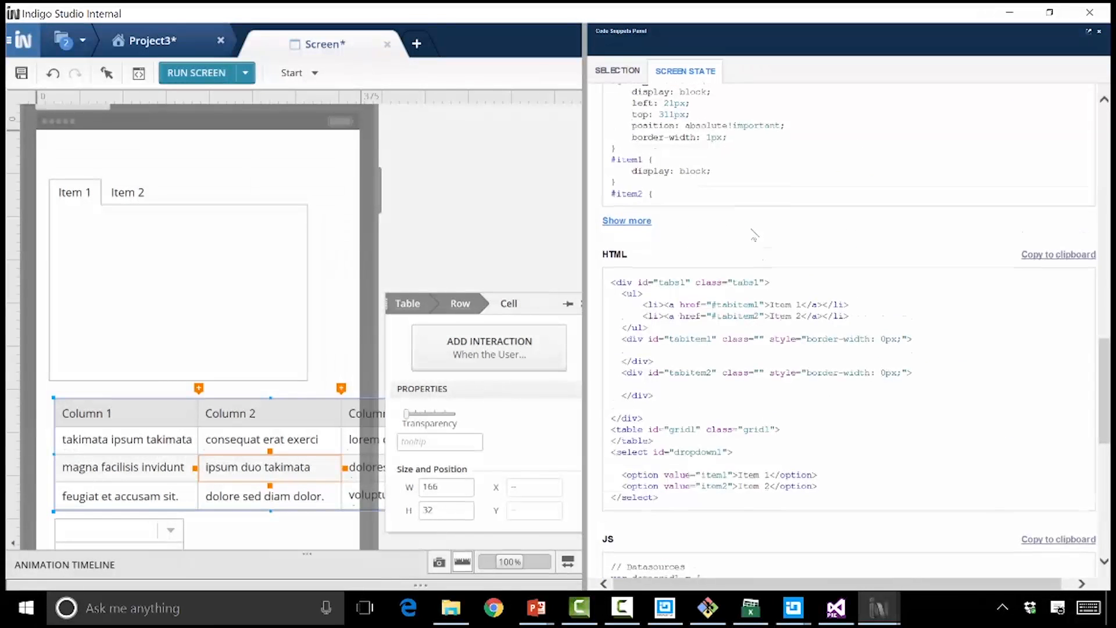
{"action": "scroll", "coordinate": [753, 233], "scroll_direction": "down", "scroll_amount": 3}
{"action": "scroll", "coordinate": [746, 349], "scroll_direction": "down", "scroll_amount": 10}
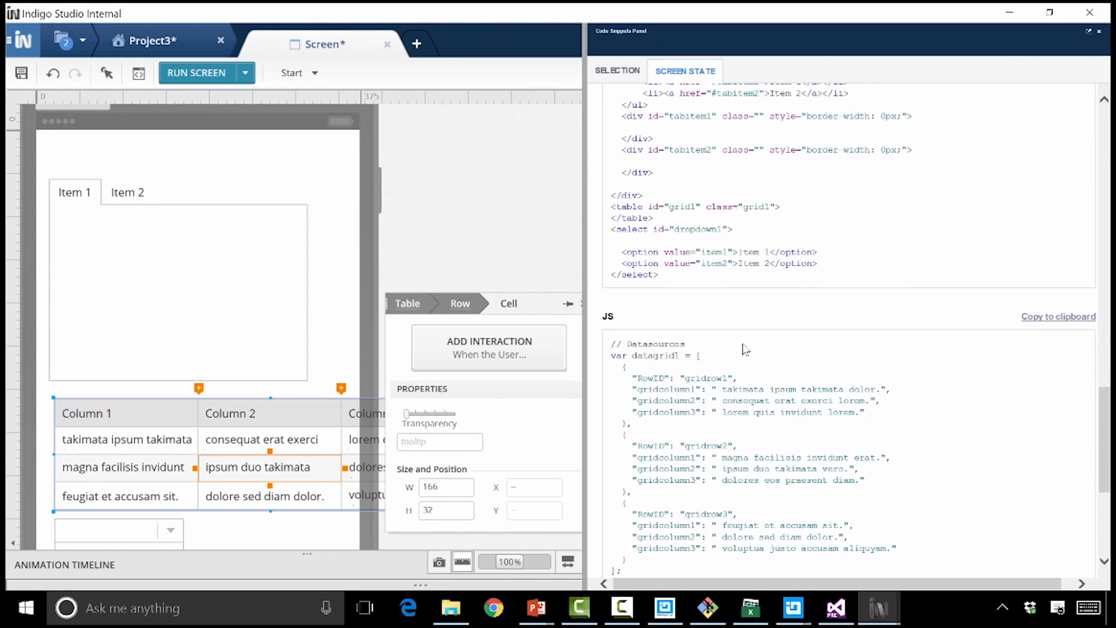